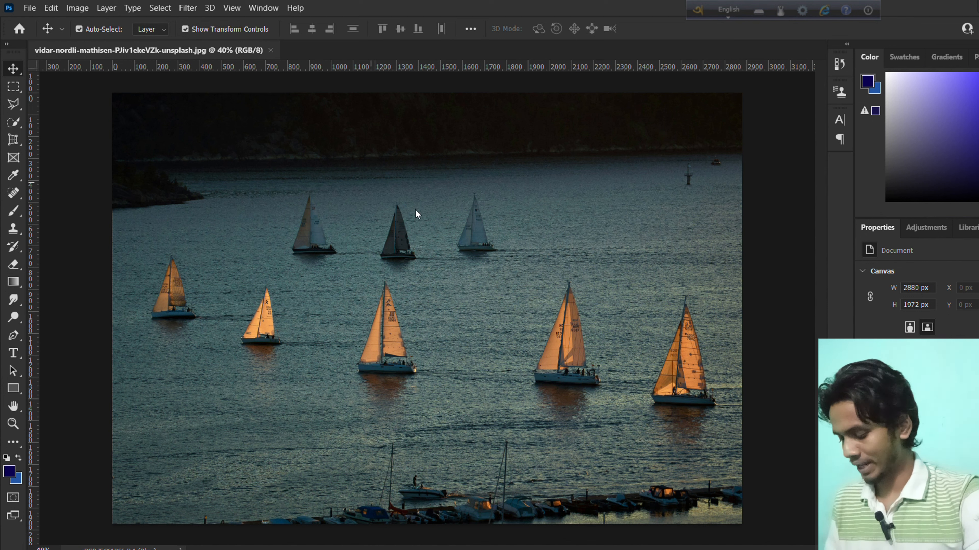
Show the Clone Source panel, float it over the right part of the photo, and activate the Clone Stamp tool.
scroll(413, 196, up, 1)
click(263, 7)
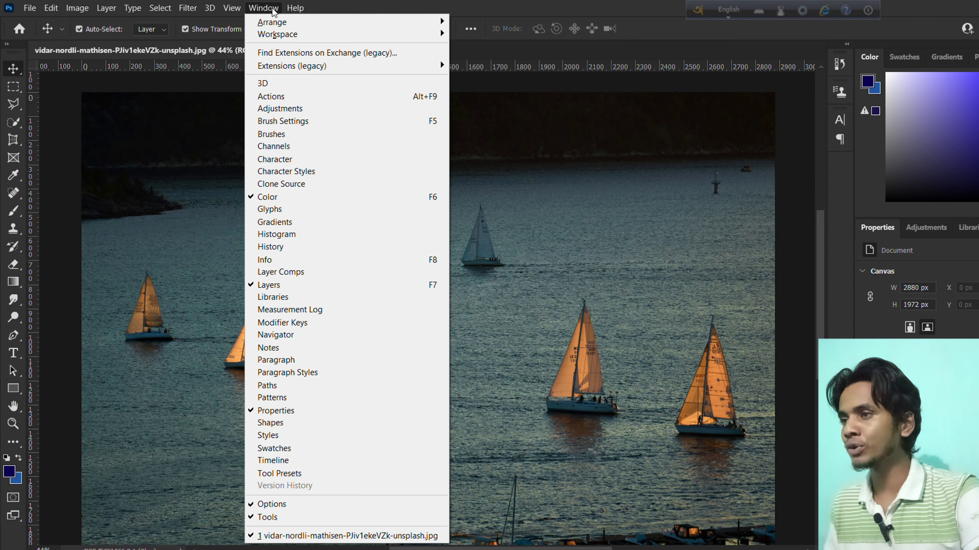
click(287, 186)
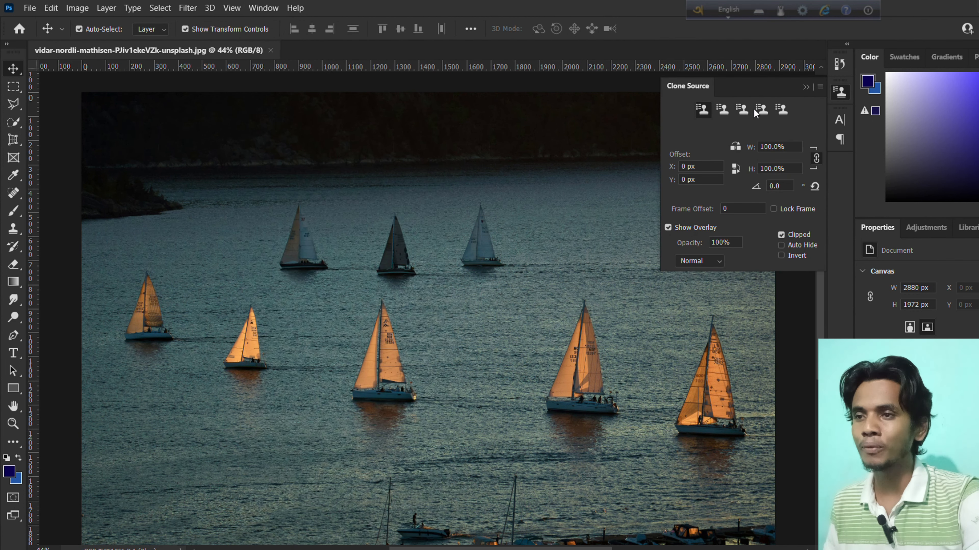
mouse_move(769, 82)
mouse_down()
mouse_move(750, 233)
mouse_move(666, 235)
mouse_move(557, 256)
mouse_up()
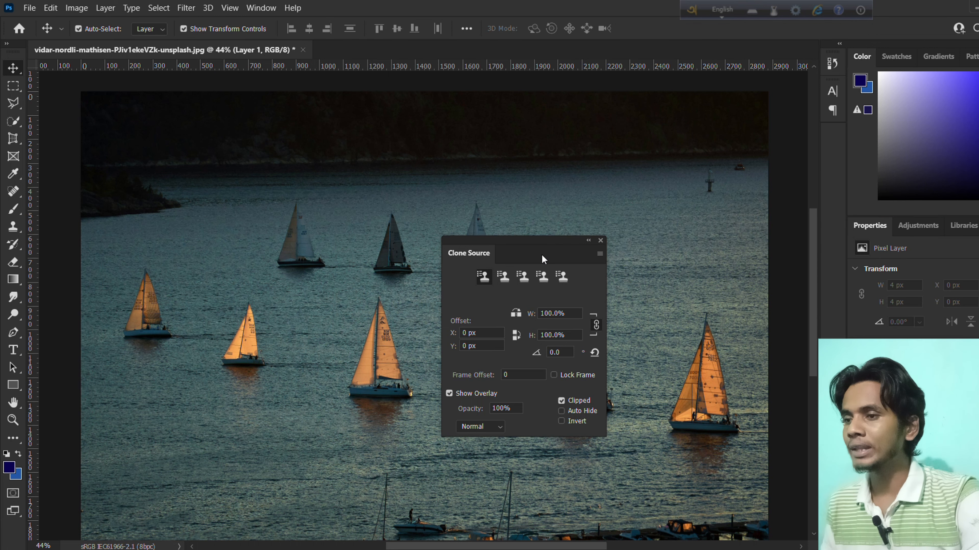
drag(541, 253, 674, 176)
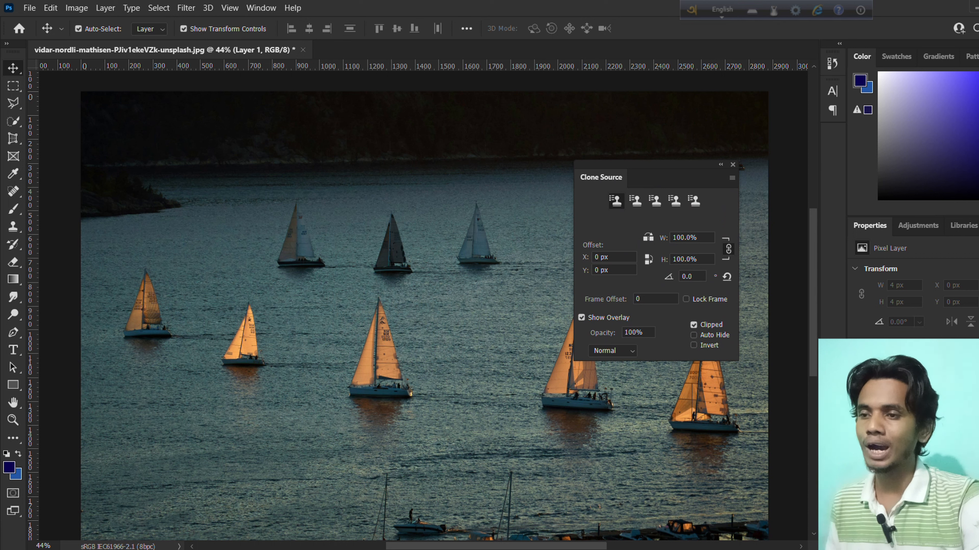
click(17, 233)
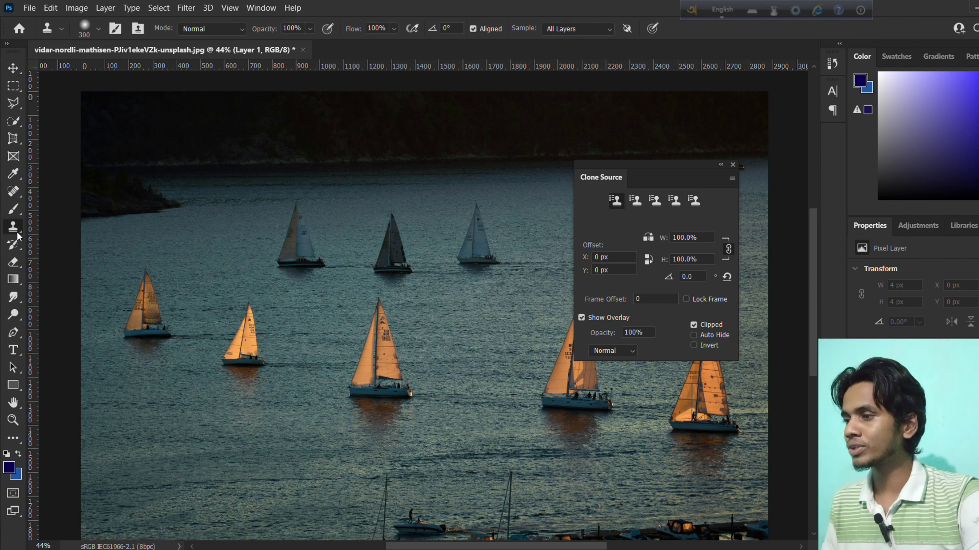
Close the Clone Source panel and try cloning the second-from-right orange sailboat onto the water above it, undoing the result.
click(732, 165)
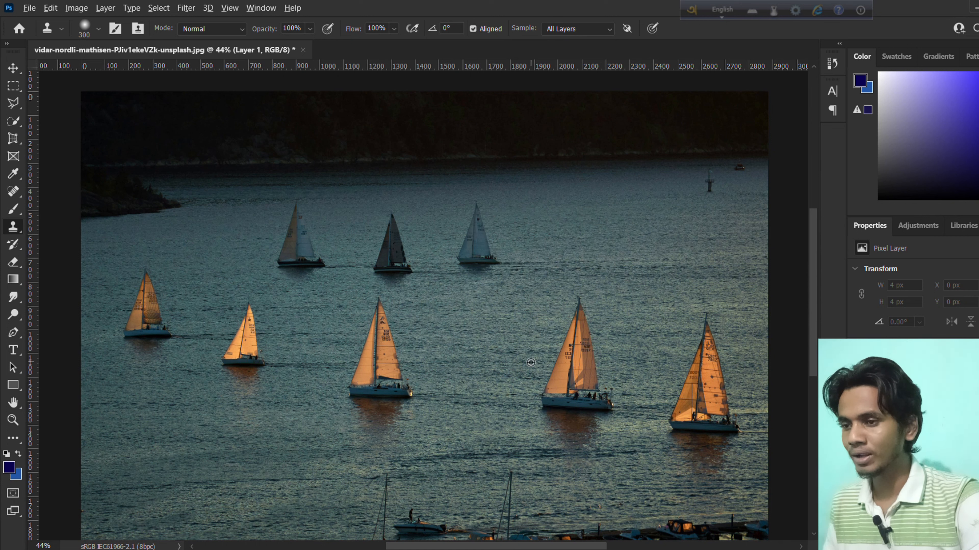
alt+click(580, 366)
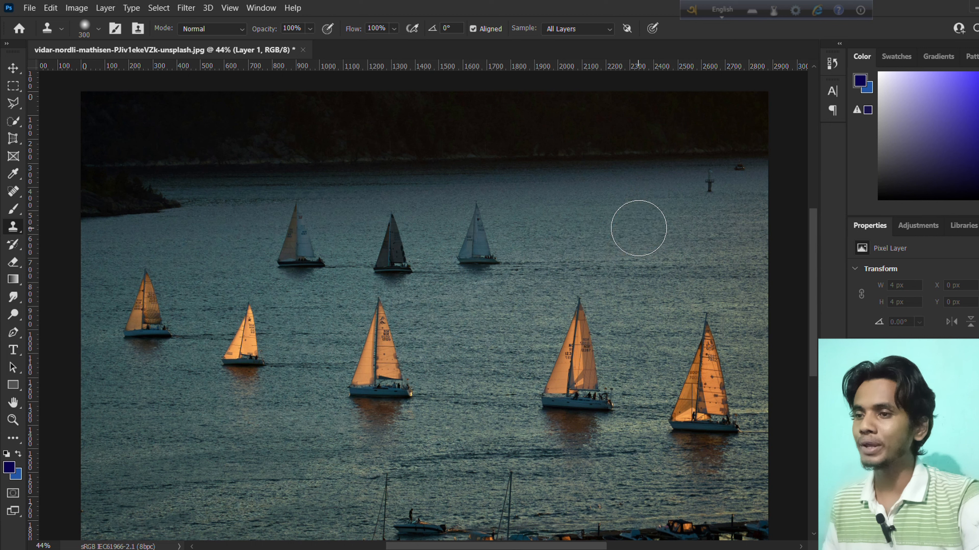
mouse_move(649, 215)
mouse_down()
mouse_move(639, 263)
mouse_move(633, 229)
mouse_move(624, 255)
mouse_move(680, 217)
mouse_move(648, 184)
mouse_move(591, 226)
mouse_move(666, 232)
mouse_move(620, 182)
mouse_move(569, 230)
mouse_move(660, 235)
mouse_move(625, 194)
mouse_move(599, 226)
mouse_move(655, 212)
mouse_up()
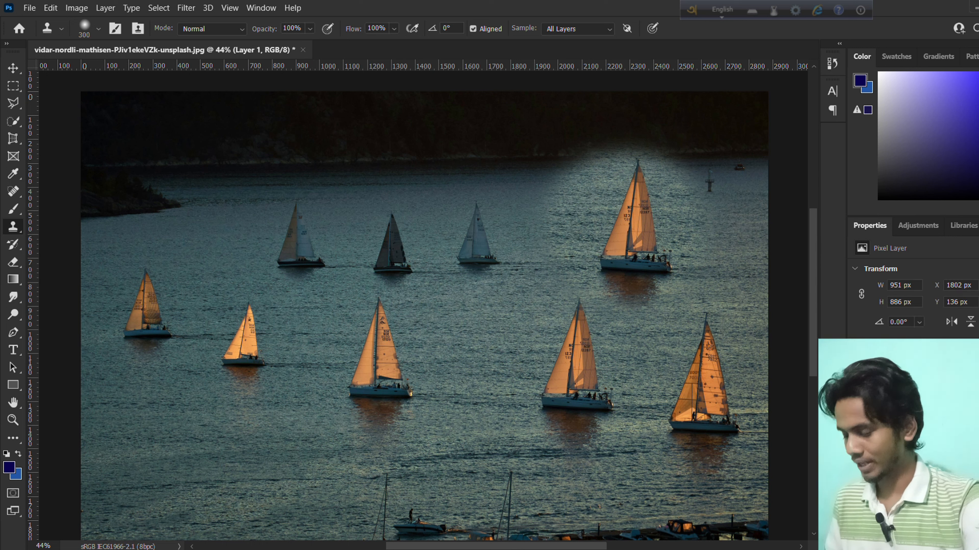
key(ctrl+z)
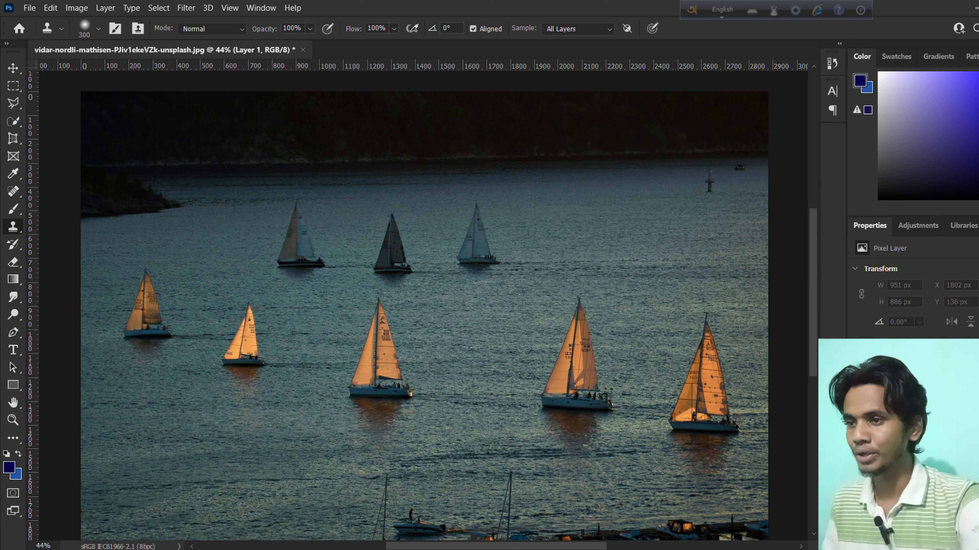
Reopen the Clone Source panel and place it over the photo's right edge, clear of the middle sailboats.
click(252, 8)
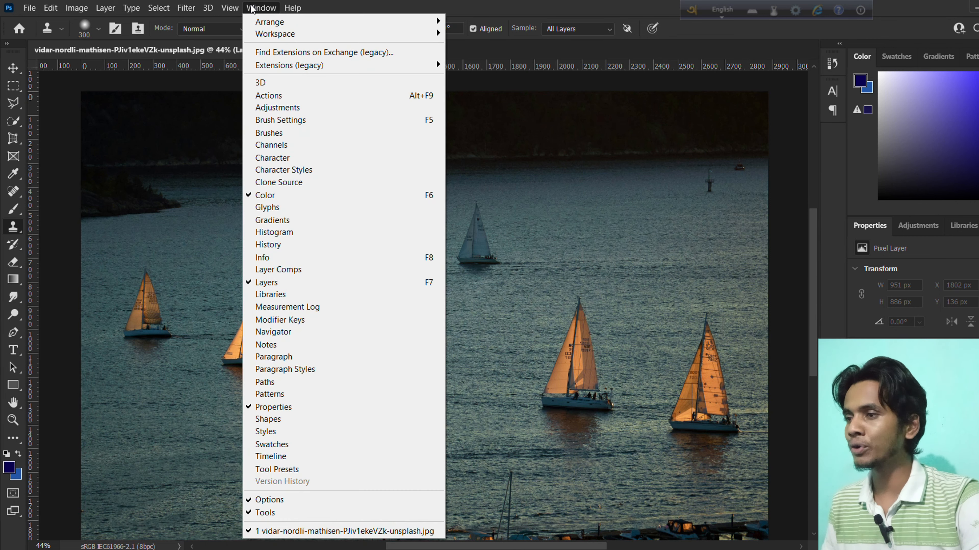
click(285, 187)
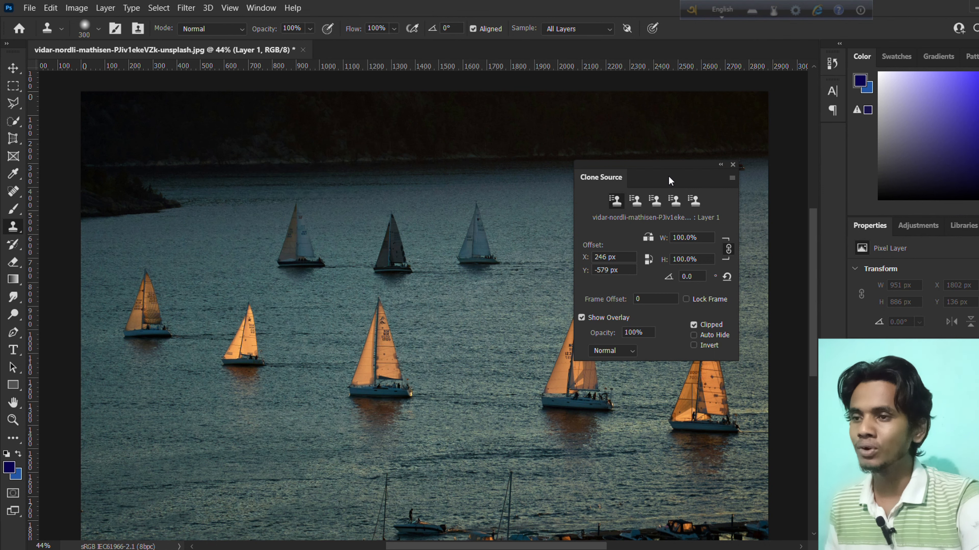
mouse_move(668, 176)
mouse_down()
mouse_move(686, 168)
mouse_move(863, 193)
mouse_move(676, 151)
mouse_move(609, 152)
mouse_up()
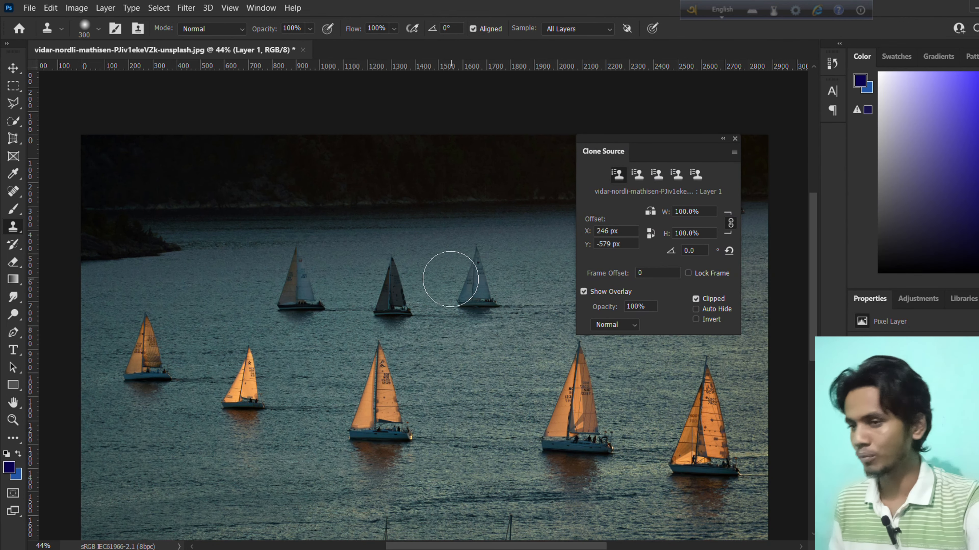
scroll(450, 279, down, 2)
scroll(403, 220, down, 3)
scroll(404, 221, up, 3)
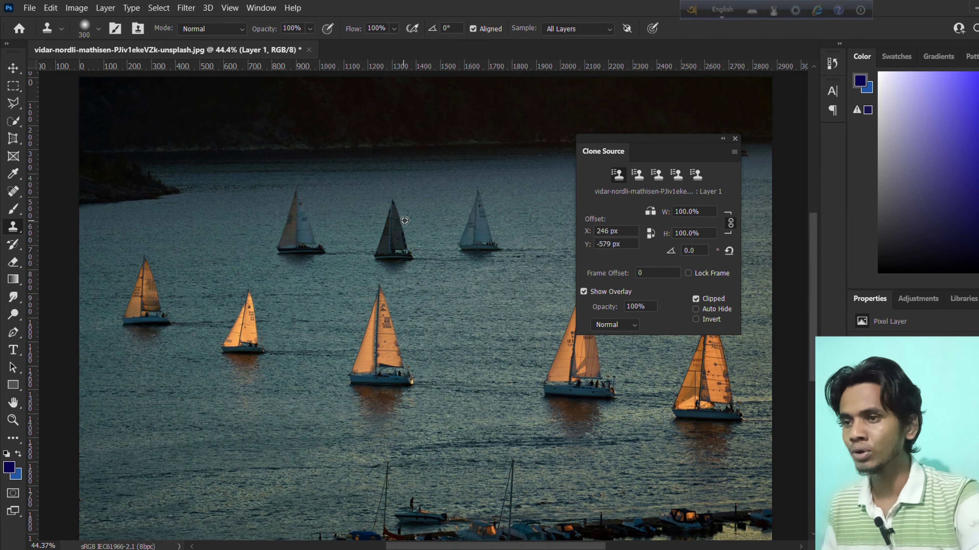
drag(652, 141, 706, 127)
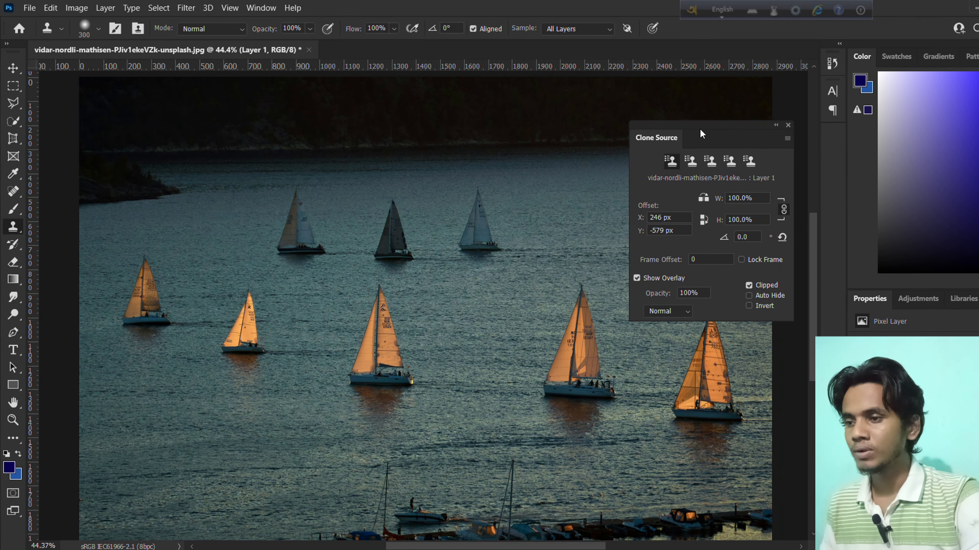
scroll(455, 200, down, 1)
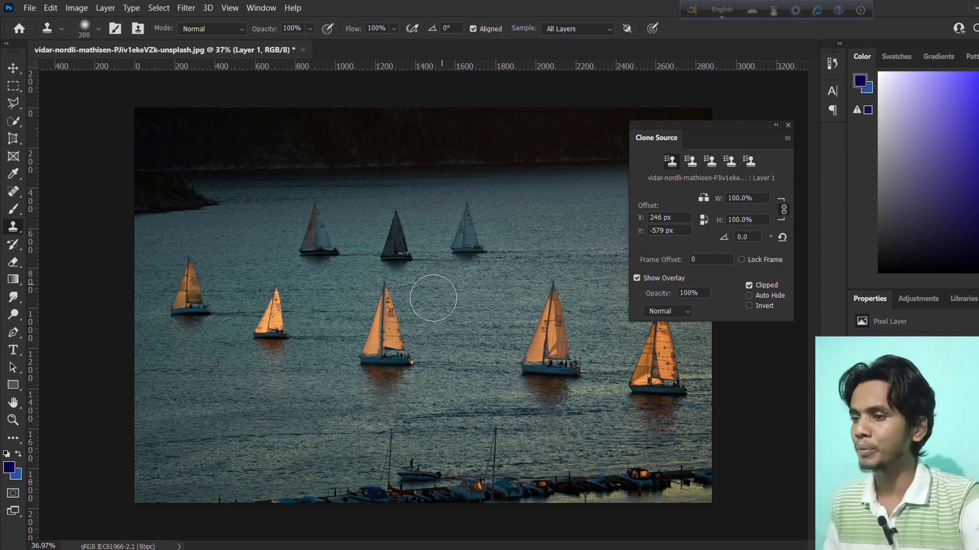
With a 500 px brush, clone the central orange sailboat onto the open water between it and the next large boat.
key(bracketright)
key(bracketright)
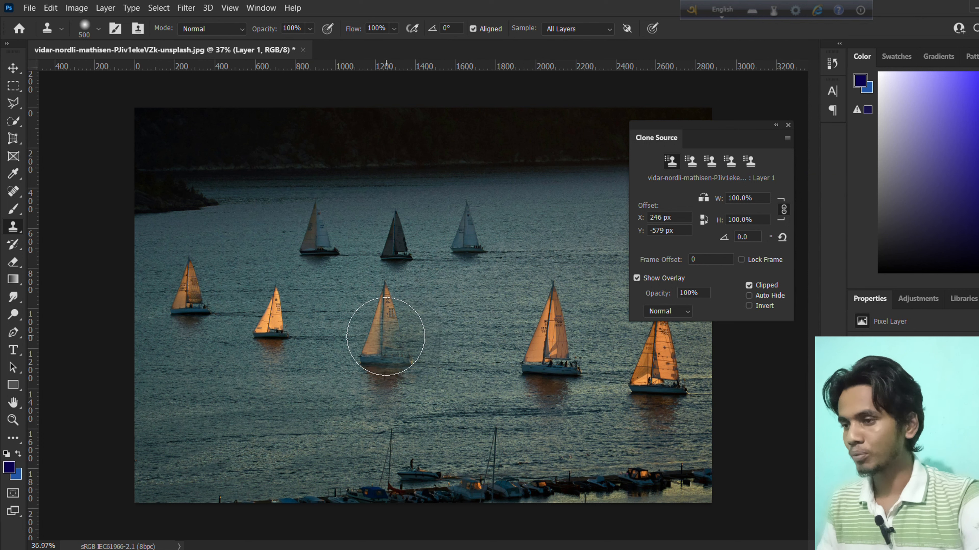
alt+click(389, 337)
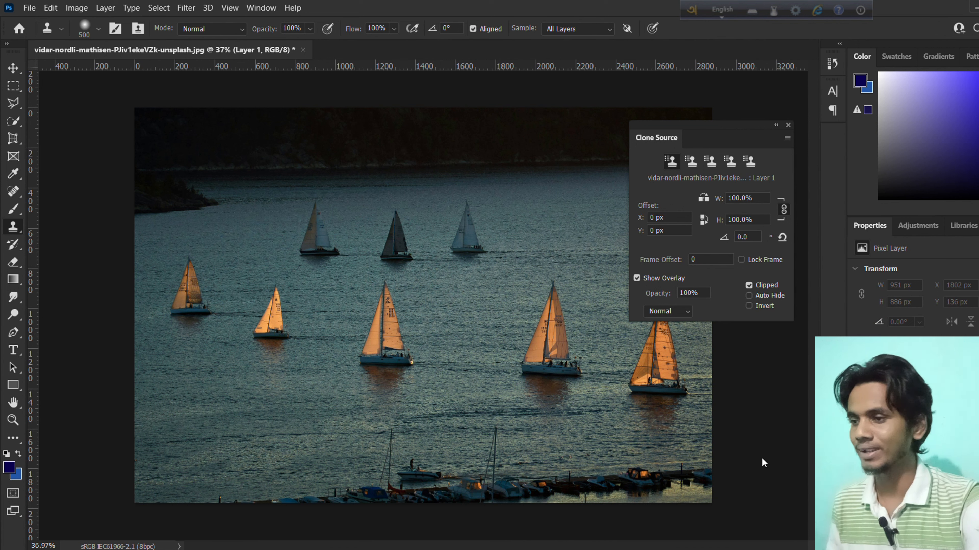
drag(322, 374, 338, 377)
mouse_move(472, 322)
mouse_down()
mouse_move(465, 299)
mouse_move(467, 315)
mouse_move(458, 306)
mouse_move(472, 306)
mouse_move(467, 322)
mouse_move(467, 306)
mouse_up()
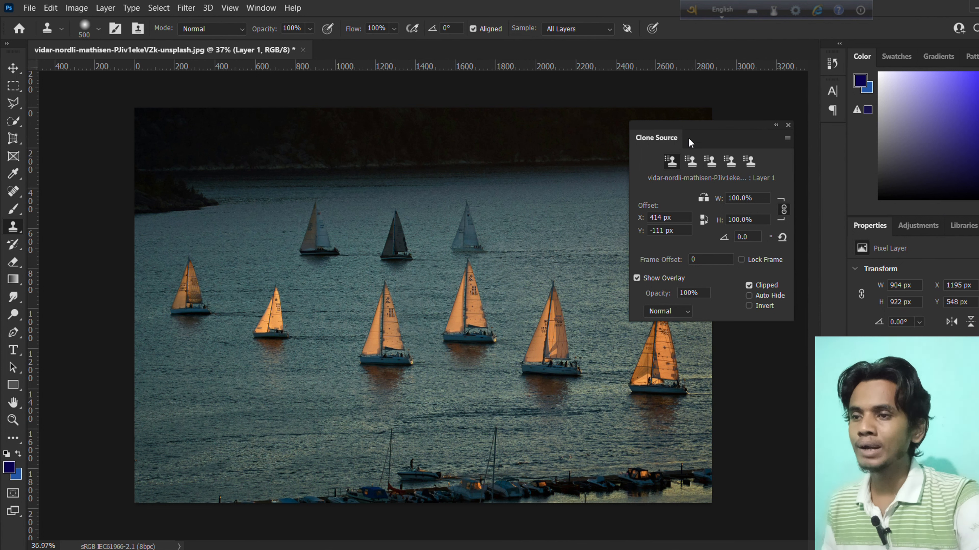
Using the second clone source and a 300 px brush, clone the small orange sailboat onto the water directly below it.
click(690, 166)
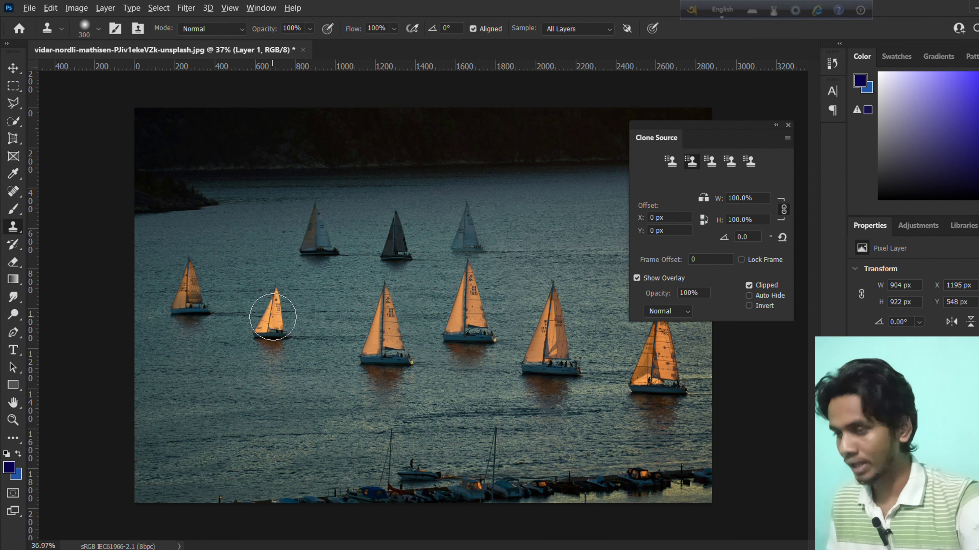
alt+click(273, 317)
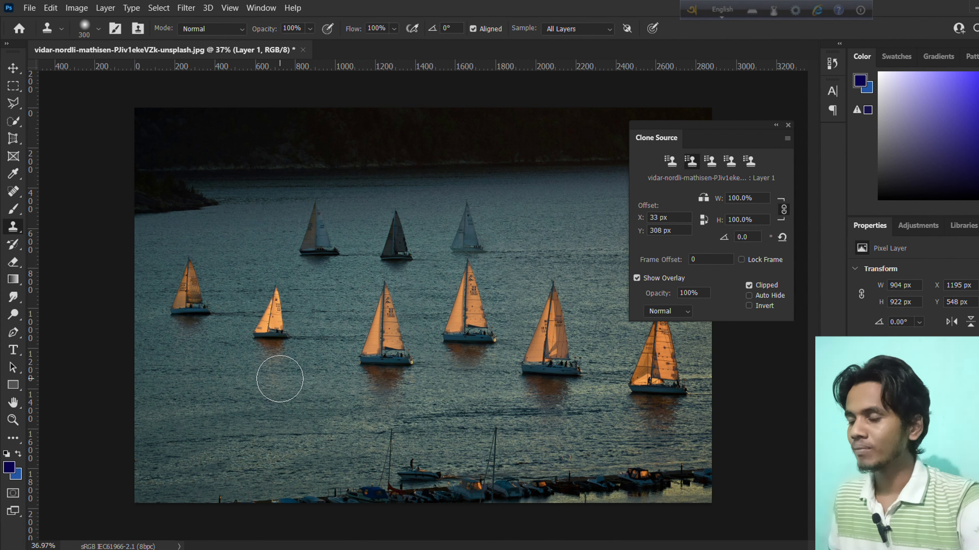
mouse_move(277, 376)
mouse_down()
mouse_move(262, 398)
mouse_move(259, 373)
mouse_move(276, 376)
mouse_move(262, 376)
mouse_move(270, 381)
mouse_up()
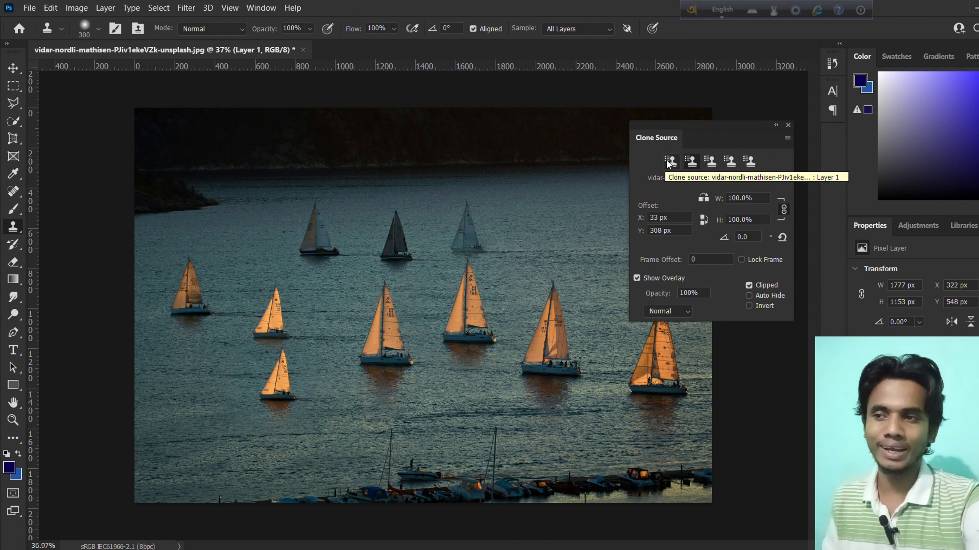
Return to the first clone source and paint its offset copy of the boats over the right side of the photo, undoing the first stroke.
click(668, 161)
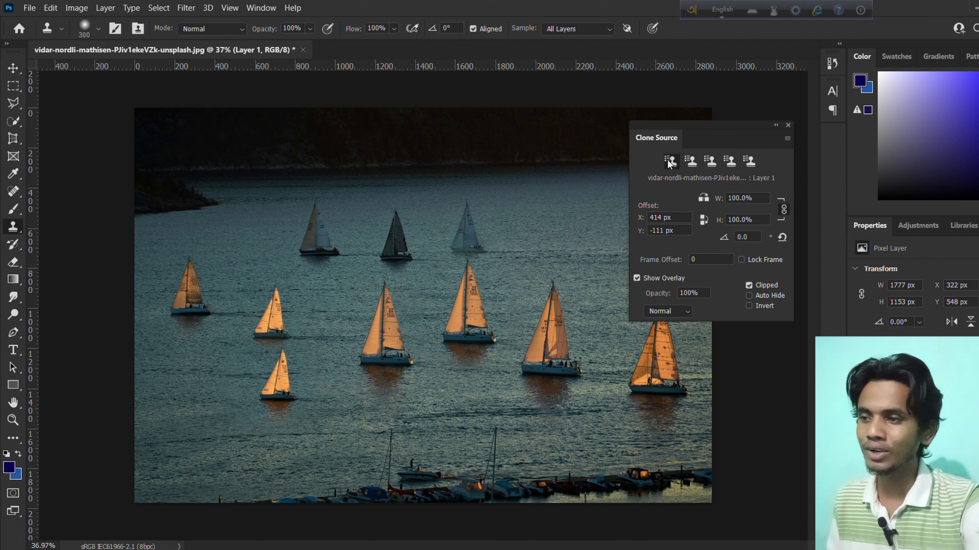
mouse_move(555, 234)
mouse_down()
mouse_move(612, 228)
mouse_move(593, 247)
mouse_move(534, 236)
mouse_move(524, 270)
mouse_move(568, 229)
mouse_move(519, 253)
mouse_move(569, 273)
mouse_move(547, 214)
mouse_move(503, 251)
mouse_move(561, 286)
mouse_up()
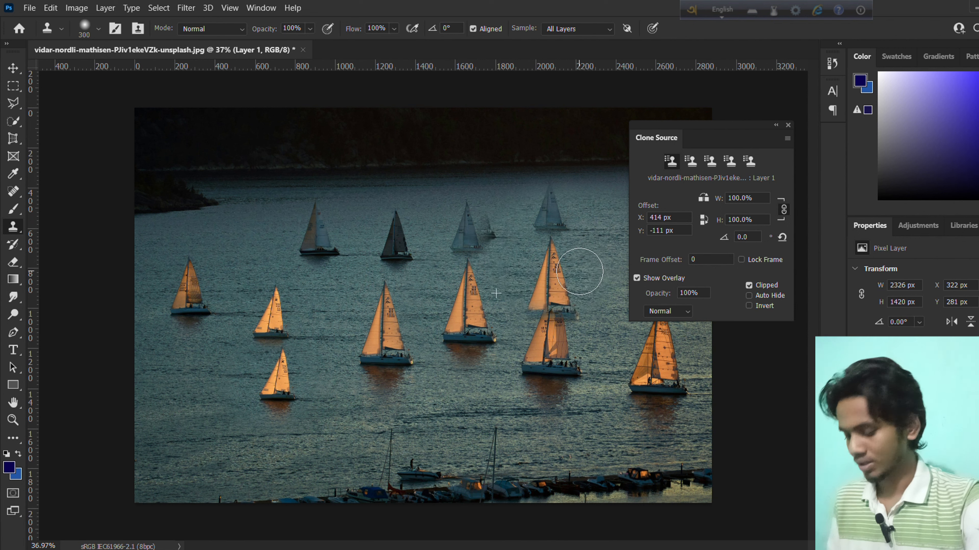
key(ctrl+z)
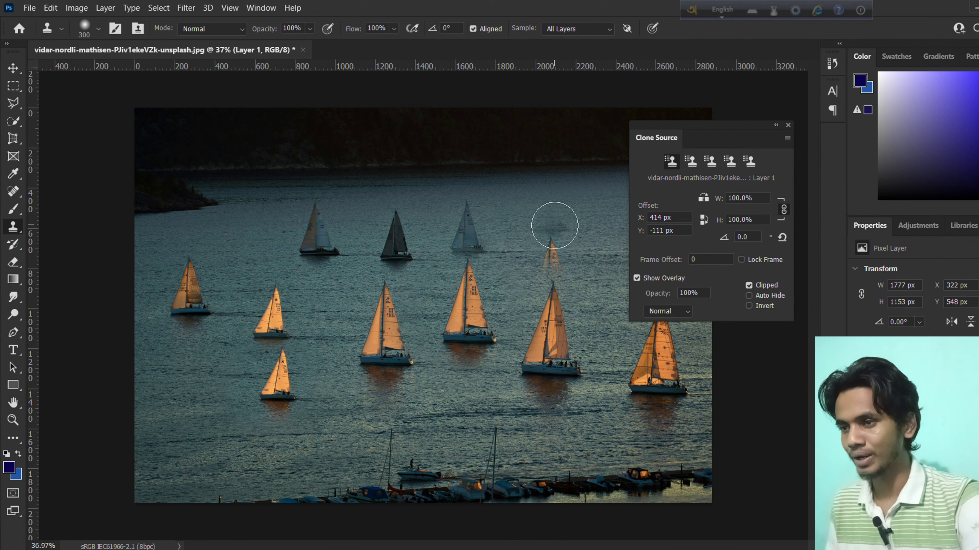
mouse_move(556, 227)
mouse_down()
mouse_move(533, 235)
mouse_move(553, 234)
mouse_move(549, 198)
mouse_move(553, 238)
mouse_move(577, 207)
mouse_move(540, 221)
mouse_move(581, 244)
mouse_move(584, 195)
mouse_move(536, 242)
mouse_move(594, 235)
mouse_move(548, 198)
mouse_move(547, 240)
mouse_move(576, 214)
mouse_move(539, 243)
mouse_move(581, 237)
mouse_move(544, 211)
mouse_move(570, 268)
mouse_move(573, 235)
mouse_move(546, 279)
mouse_move(586, 256)
mouse_move(546, 389)
mouse_move(590, 275)
mouse_move(535, 375)
mouse_move(600, 272)
mouse_move(560, 412)
mouse_move(631, 320)
mouse_move(538, 419)
mouse_move(661, 413)
mouse_move(656, 291)
mouse_move(595, 356)
mouse_move(642, 402)
mouse_move(696, 332)
mouse_move(668, 330)
mouse_move(661, 404)
mouse_up()
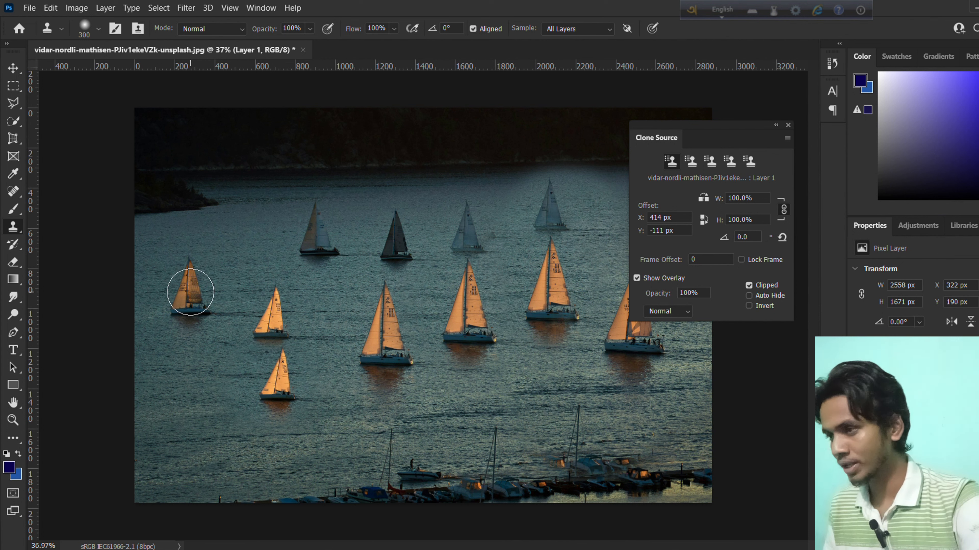
Sample the leftmost orange sailboat into the first clone source and clone it onto the water above and to its right.
alt+click(191, 293)
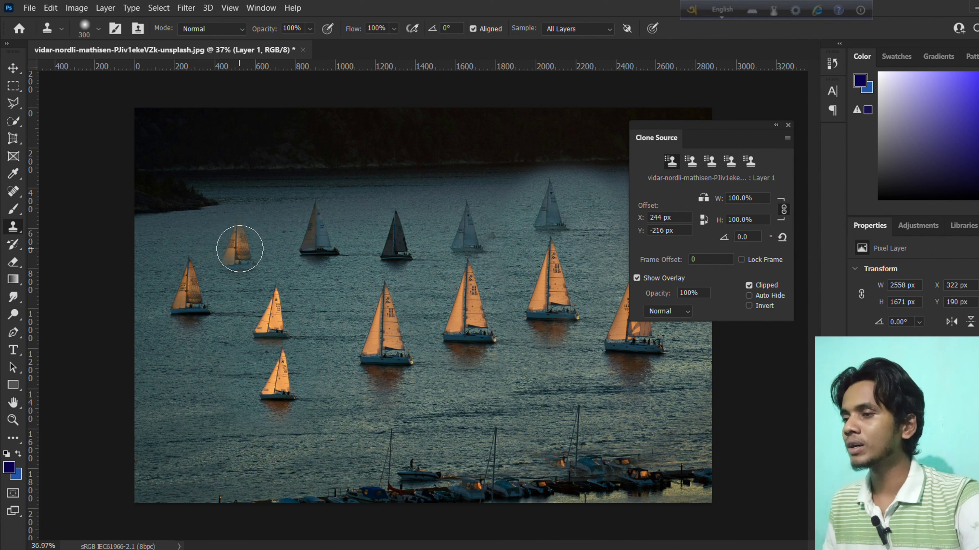
mouse_move(234, 246)
mouse_down()
mouse_move(250, 263)
mouse_move(248, 226)
mouse_move(243, 268)
mouse_move(243, 245)
mouse_up()
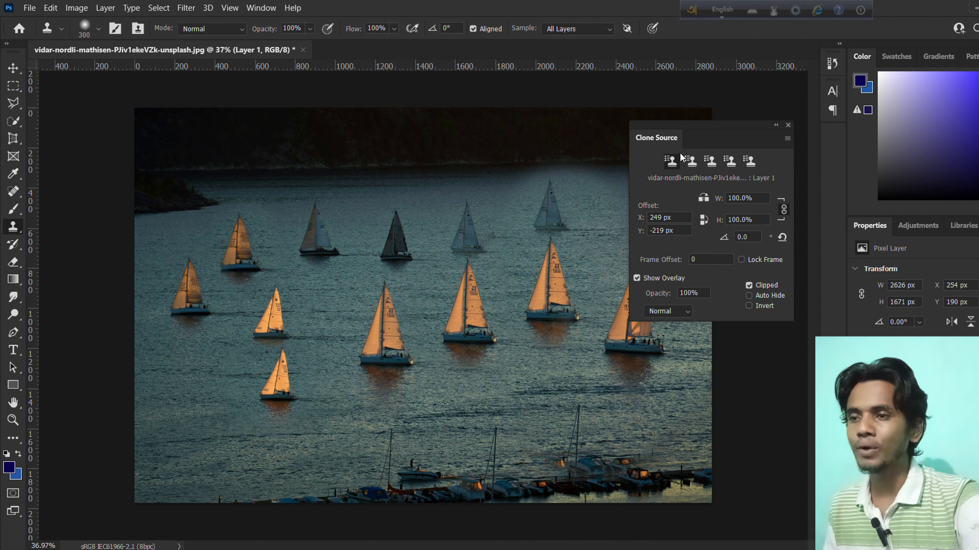
Sample the lower small orange sailboat into the second clone source and clone it to its left, undoing and repainting the copy.
click(693, 162)
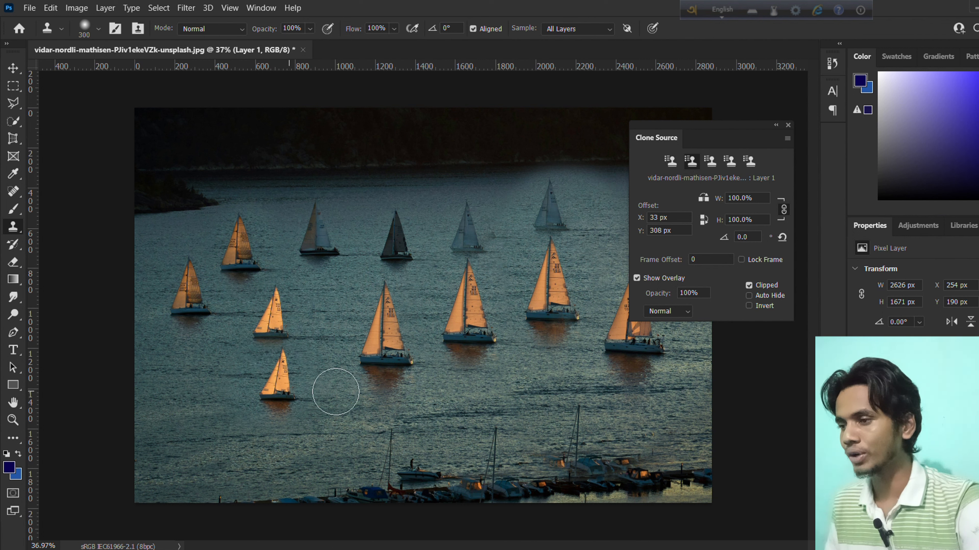
alt+click(278, 381)
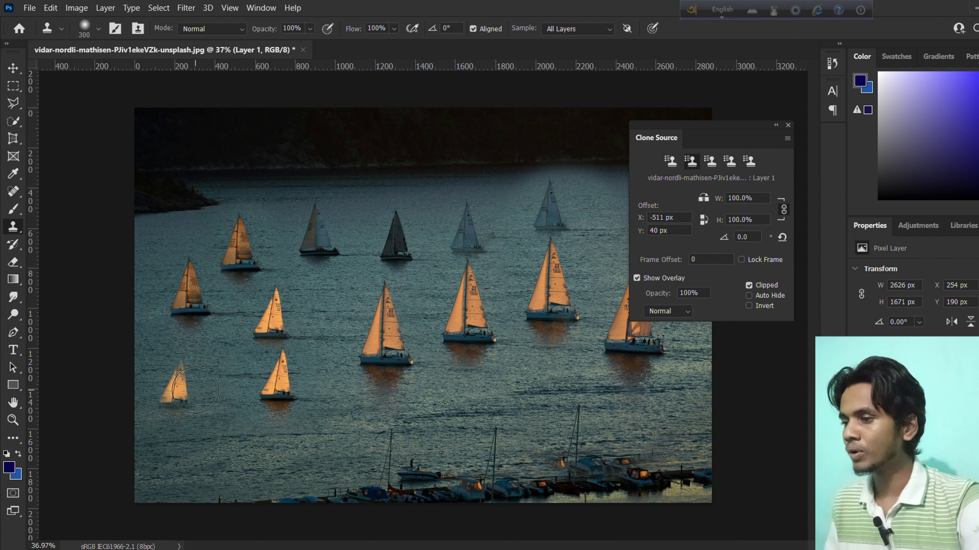
mouse_move(195, 390)
mouse_down()
mouse_move(190, 376)
mouse_move(207, 396)
mouse_move(192, 376)
mouse_move(206, 381)
mouse_up()
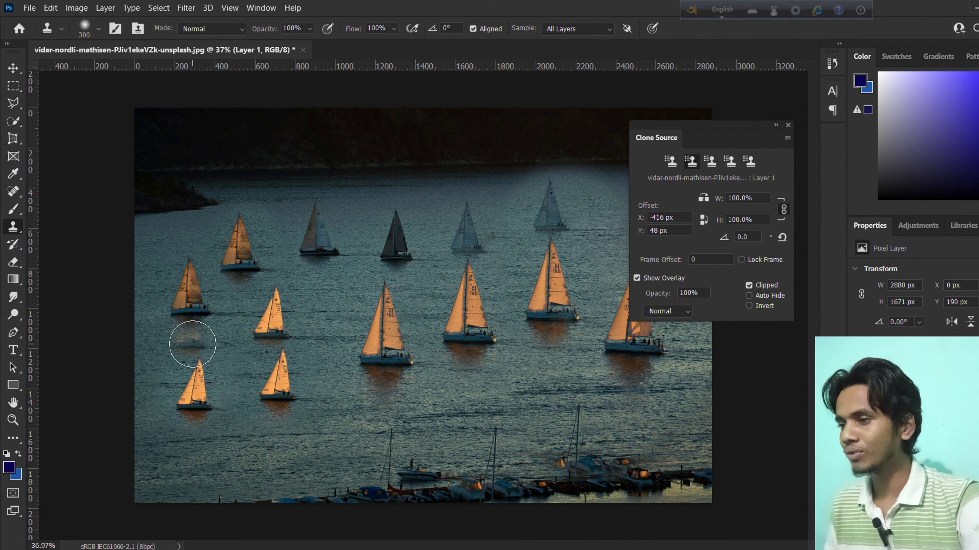
key(ctrl+z)
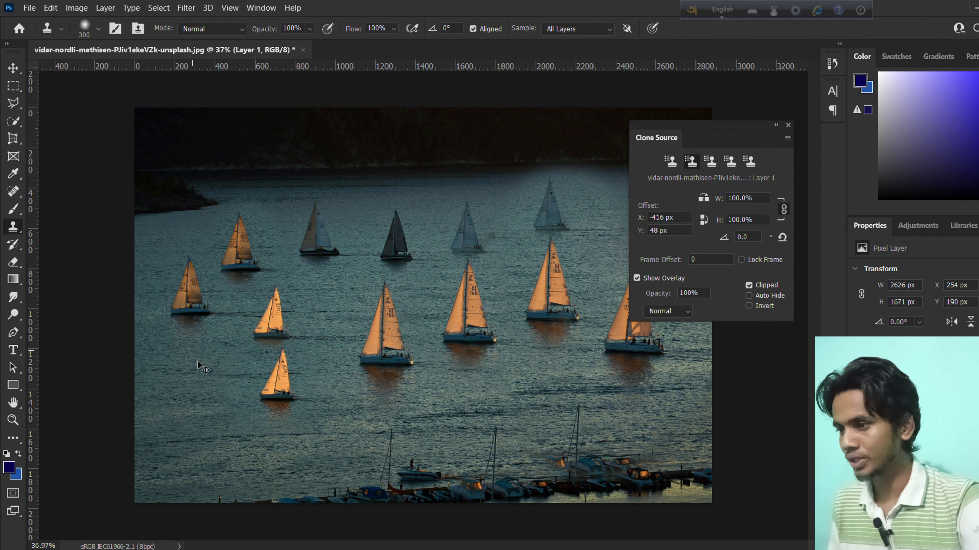
mouse_move(197, 397)
mouse_down()
mouse_move(185, 403)
mouse_move(195, 375)
mouse_up()
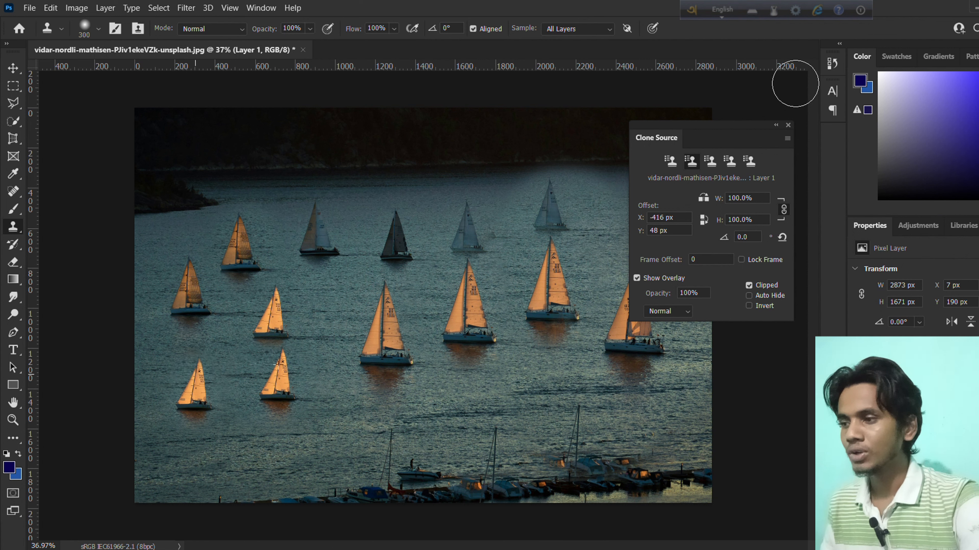
Try painting with the first clone source across the lower water above the docked boats, and undo the strokes.
click(668, 164)
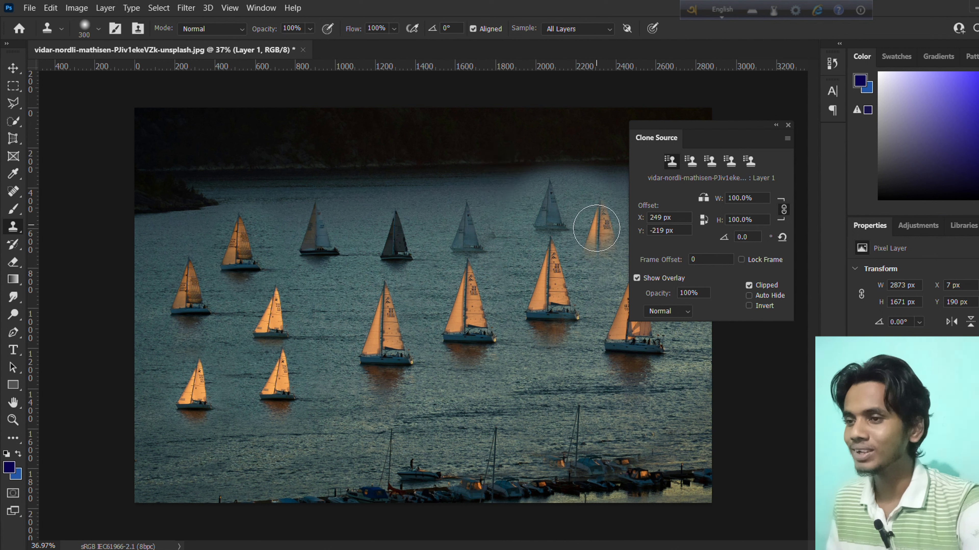
mouse_move(459, 389)
mouse_down()
mouse_move(453, 413)
mouse_move(467, 406)
mouse_move(464, 380)
mouse_move(442, 410)
mouse_move(460, 421)
mouse_move(488, 392)
mouse_move(445, 399)
mouse_move(455, 443)
mouse_move(541, 415)
mouse_move(476, 378)
mouse_move(403, 445)
mouse_move(492, 469)
mouse_move(541, 403)
mouse_move(362, 413)
mouse_move(345, 453)
mouse_move(478, 456)
mouse_move(407, 410)
mouse_move(266, 457)
mouse_move(395, 484)
mouse_move(381, 445)
mouse_move(215, 471)
mouse_move(505, 473)
mouse_move(627, 449)
mouse_up()
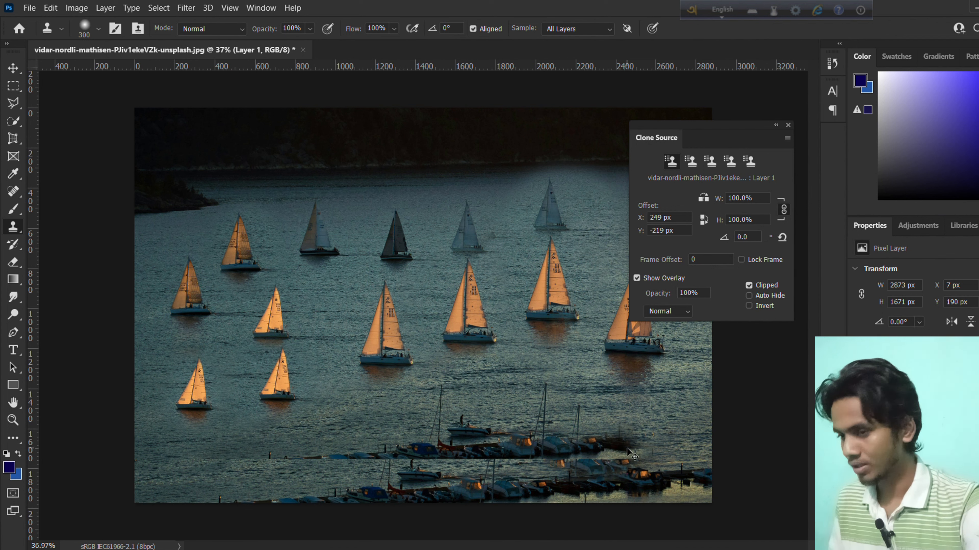
key(ctrl+z)
key(ctrl+z)
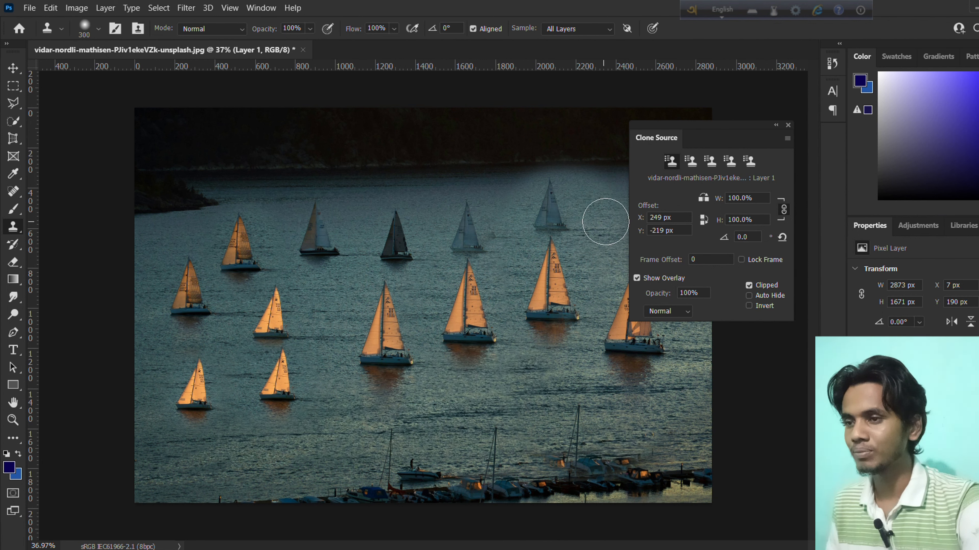
Clone a large orange sailboat onto the upper right water with the first clone source, and switch to the empty third source.
mouse_move(605, 225)
mouse_down()
mouse_move(607, 206)
mouse_move(606, 263)
mouse_up()
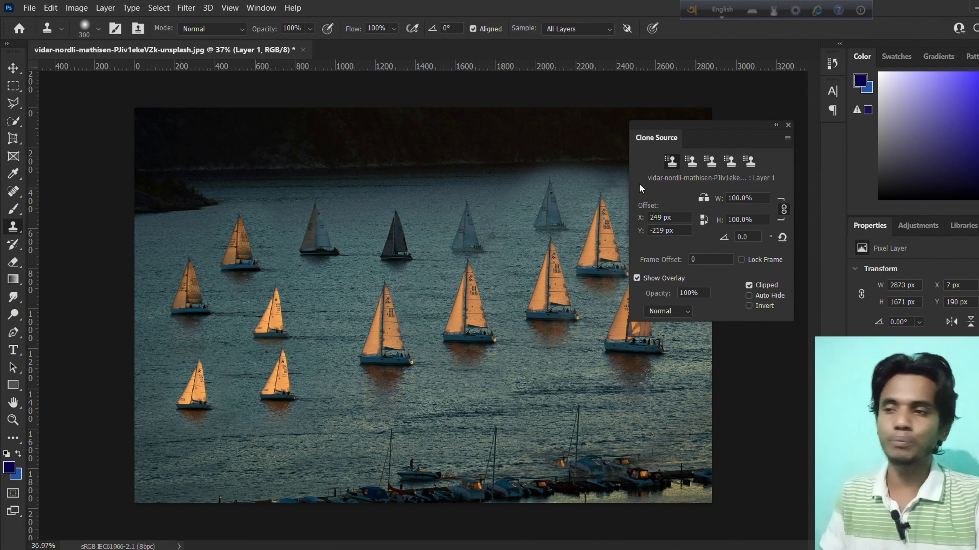
click(686, 165)
click(716, 165)
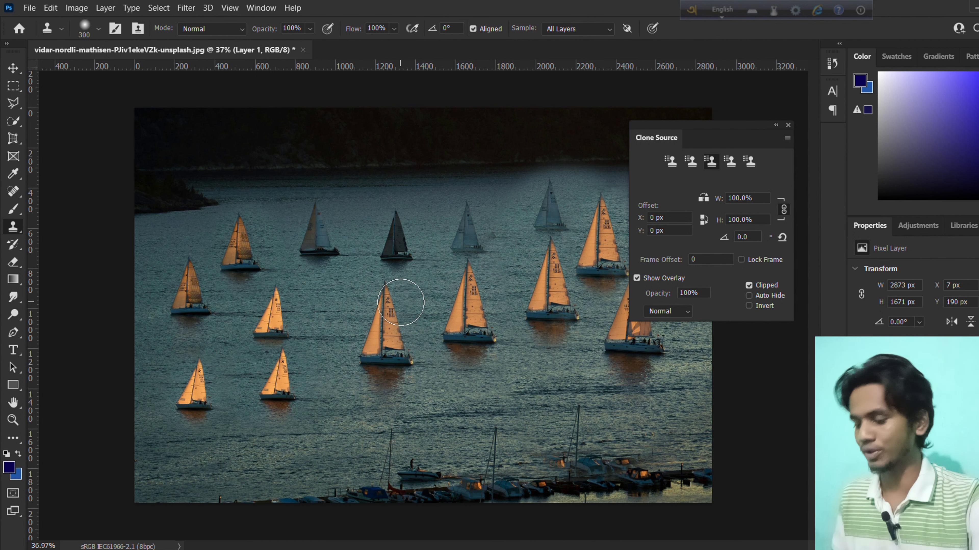
Select the whole canvas, deselect it, and undo all the clone strokes back to the original photo.
key(ctrl+a)
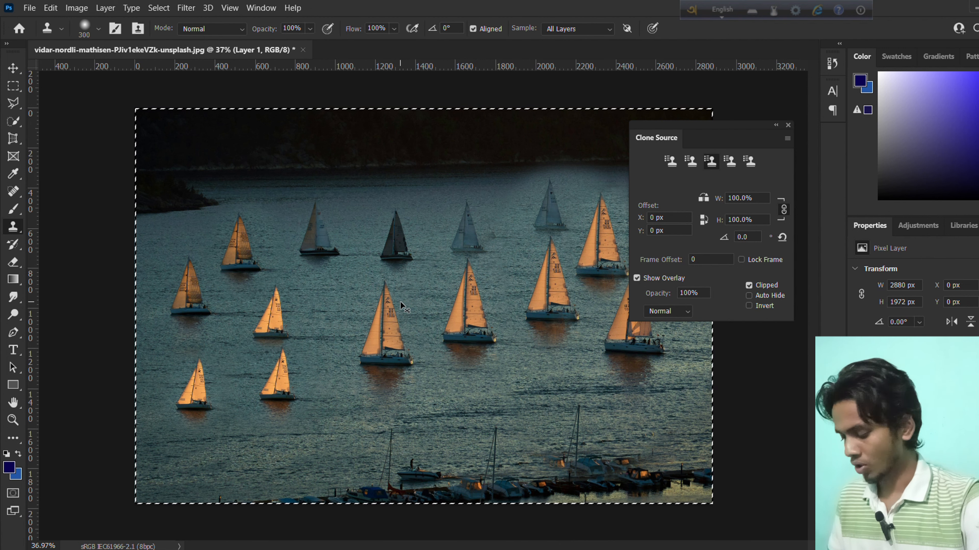
key(ctrl+d)
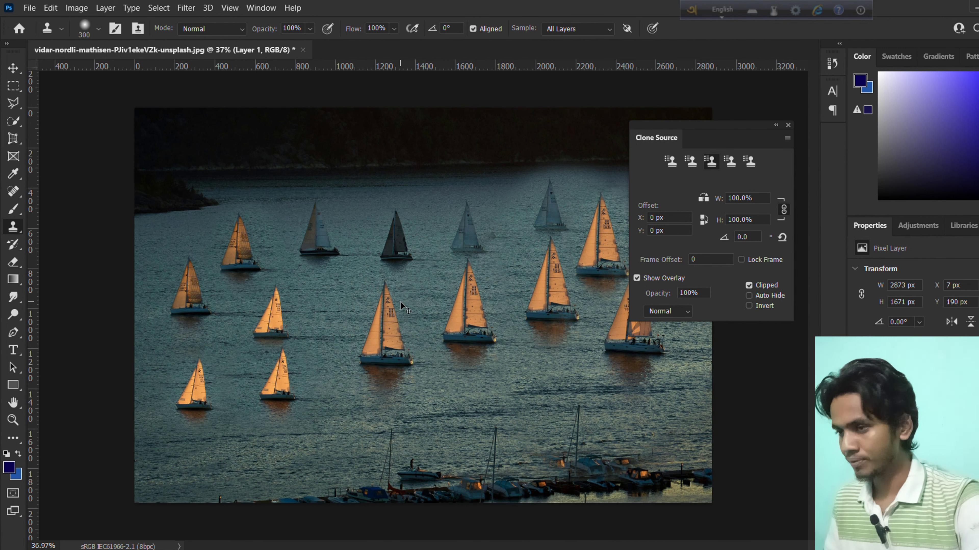
key(ctrl+z)
key(ctrl+z)
key(ctrl+z)
key(ctrl+z)
key(ctrl+z)
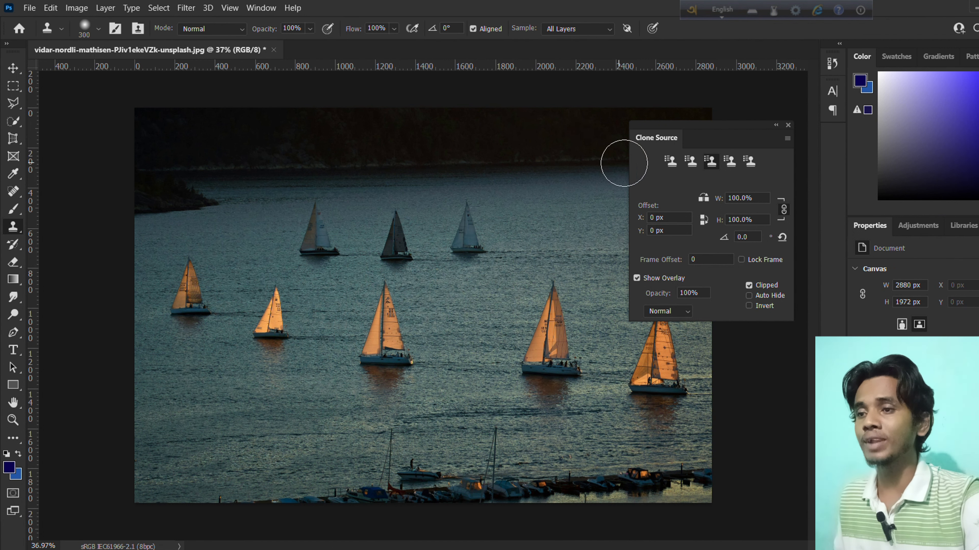
Sample the small orange sailboat second from the left into the first clone source with a 400 px brush and clone it just below.
click(673, 163)
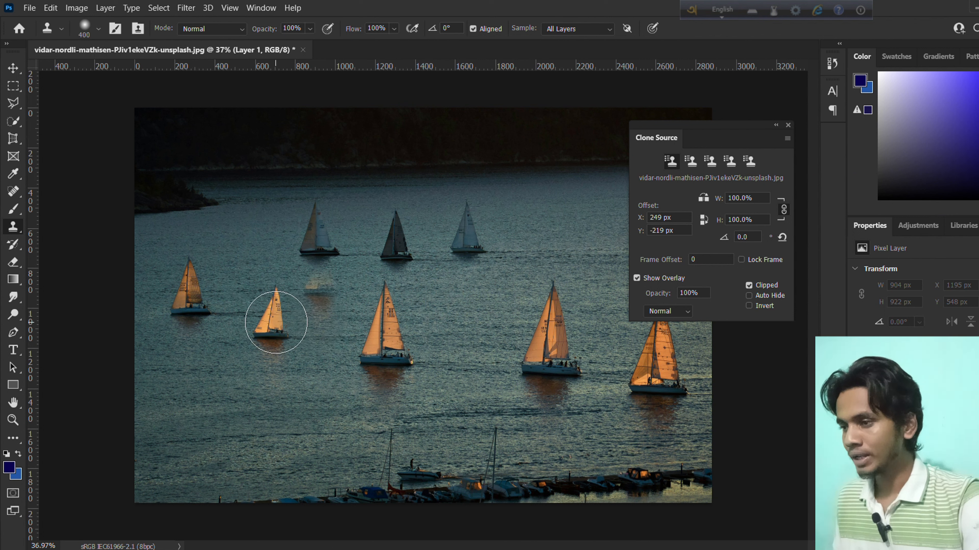
key(bracketright)
click(276, 321)
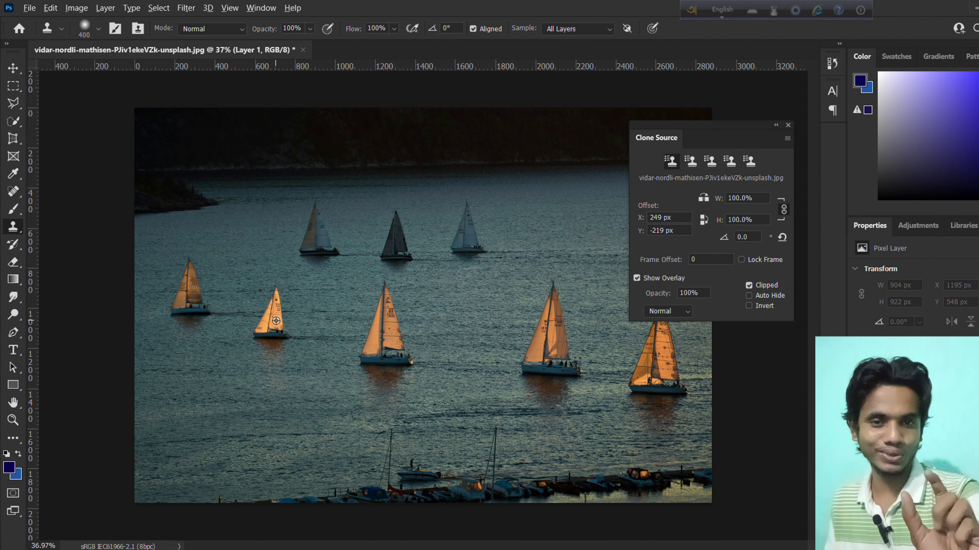
alt+click(276, 321)
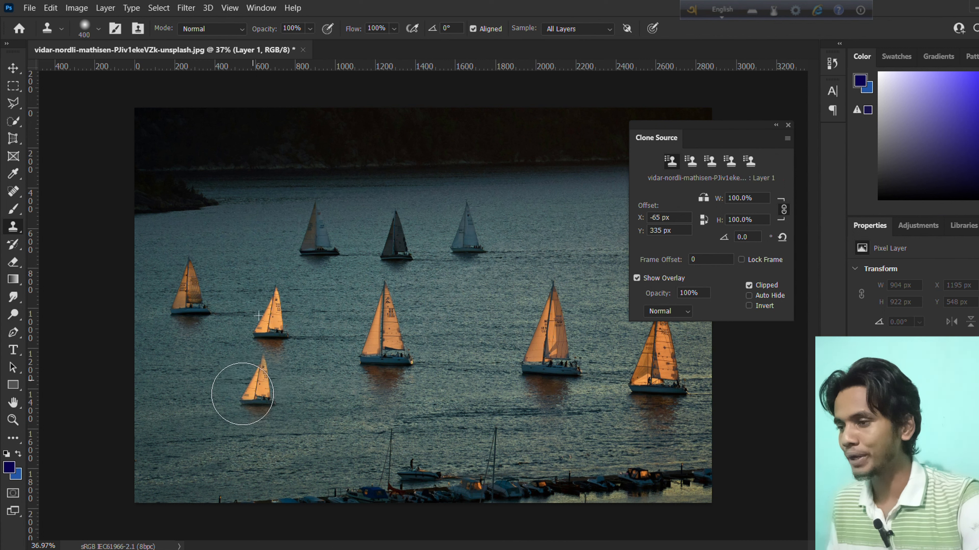
drag(260, 386, 262, 380)
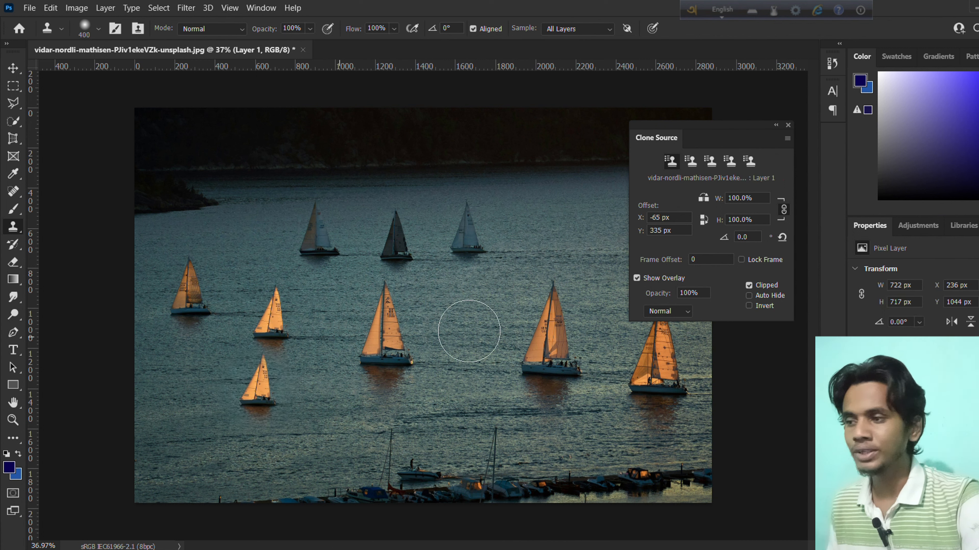
Sample the large middle orange sailboat into the second clone source with a 600 px brush and clone it to its right, undoing the first stamp.
click(695, 167)
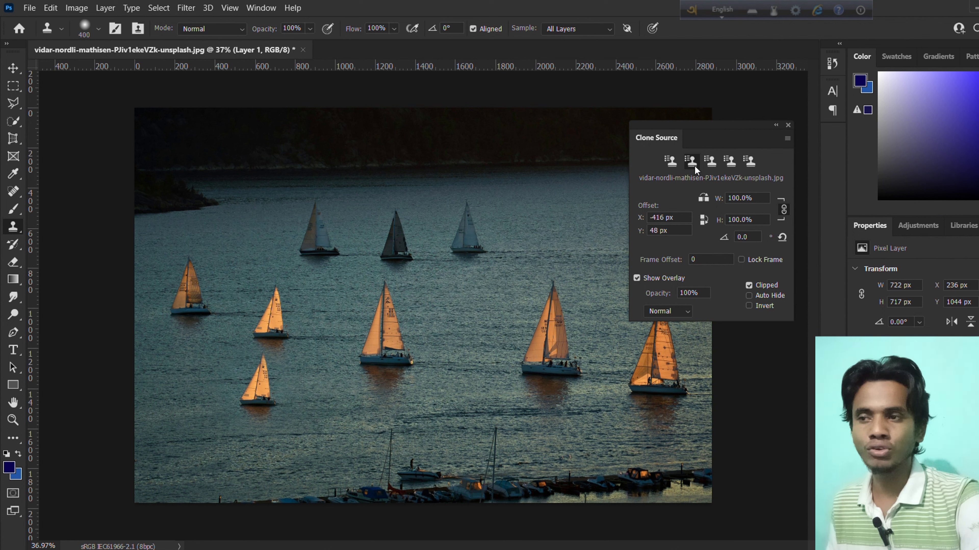
alt+click(382, 335)
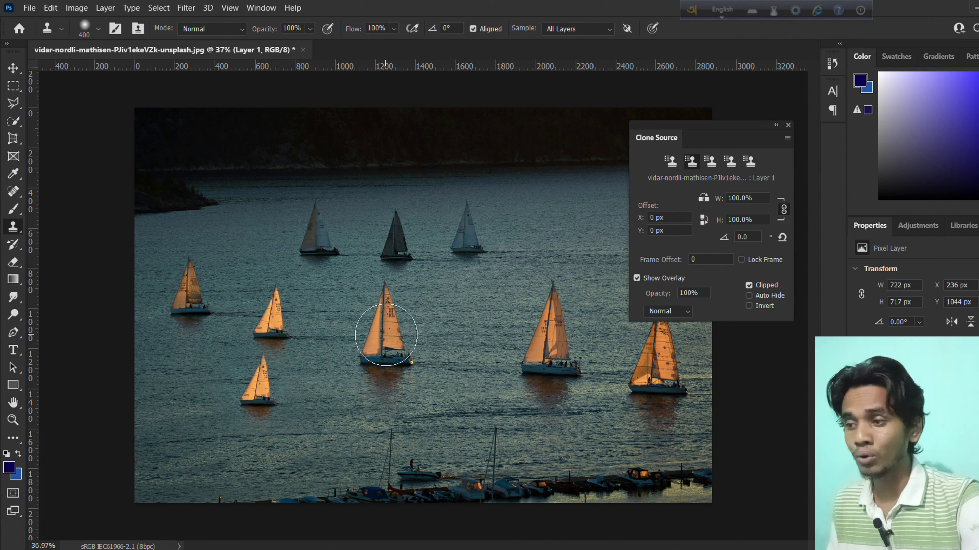
key(bracketright)
key(bracketright)
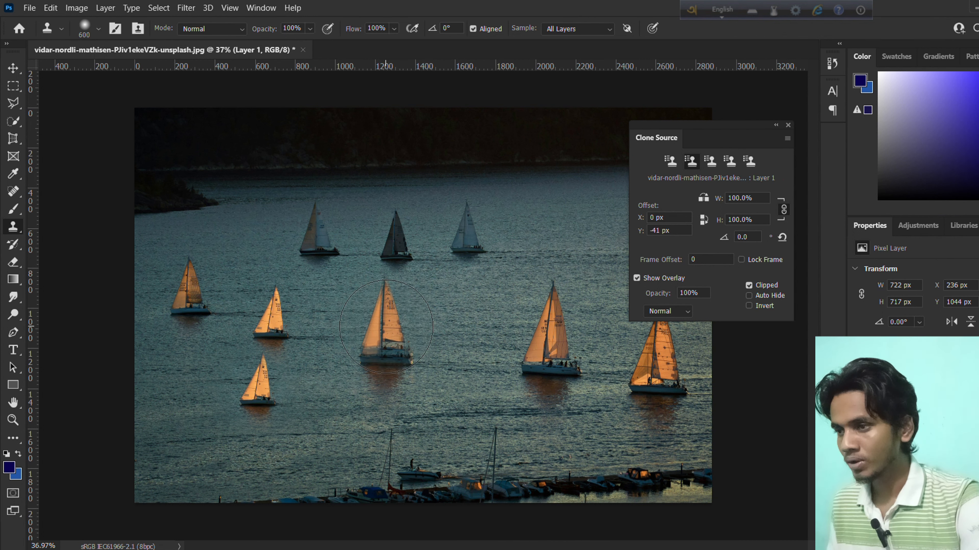
alt+click(385, 327)
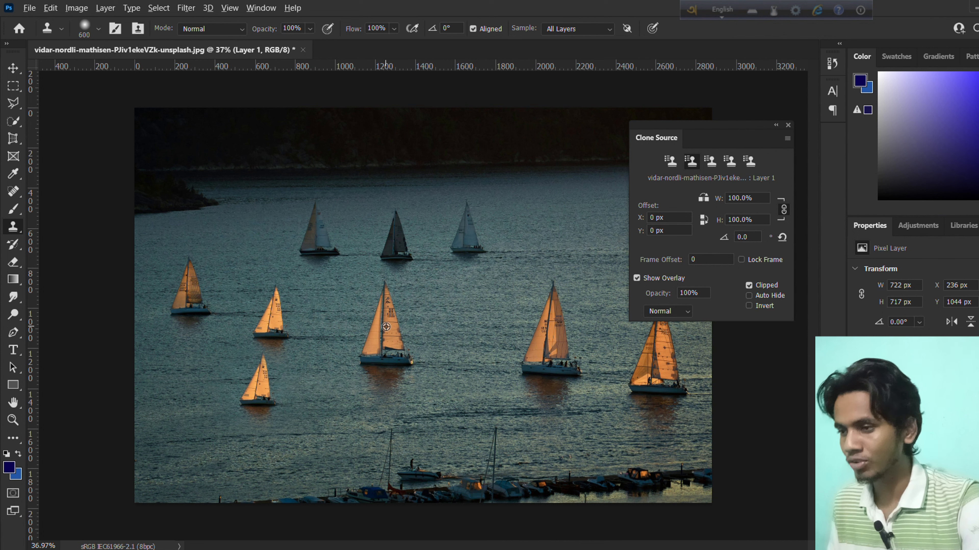
click(476, 417)
key(ctrl+z)
click(465, 352)
mouse_move(465, 351)
mouse_down()
mouse_move(464, 321)
mouse_move(476, 333)
mouse_move(460, 312)
mouse_up()
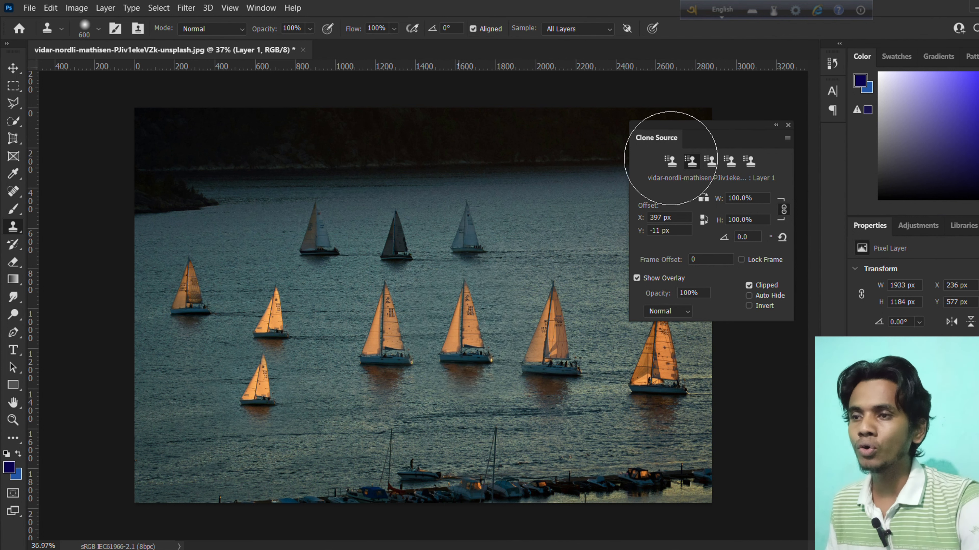
Try painting with the first clone source and a 400 px brush below the leftmost sailboat and over the large middle one, and undo the strokes.
click(669, 161)
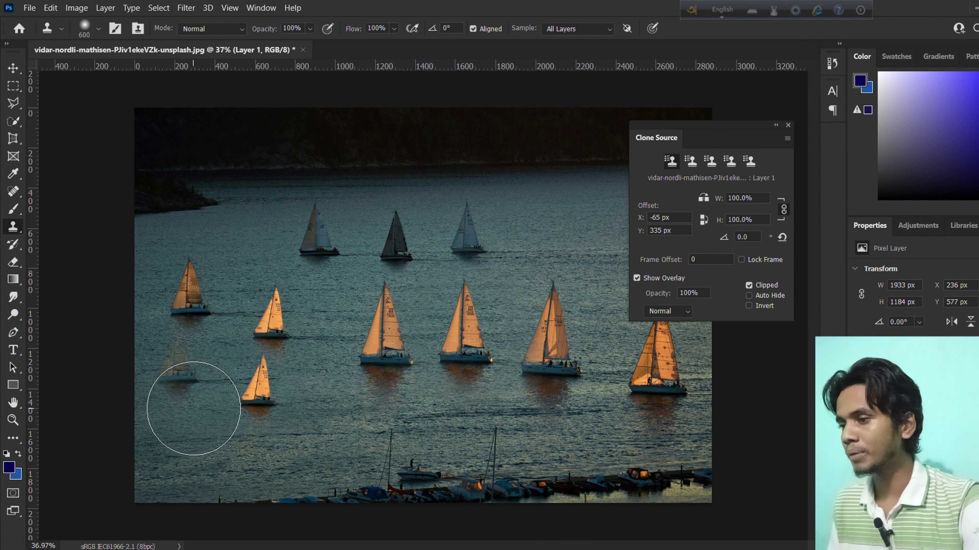
key(bracketleft)
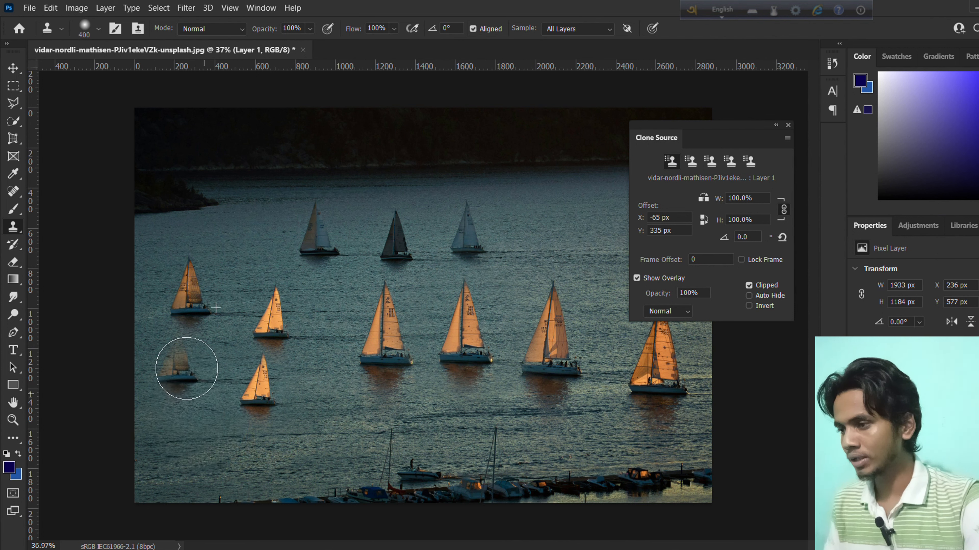
mouse_move(165, 356)
mouse_down()
mouse_move(193, 359)
mouse_move(168, 361)
mouse_move(180, 360)
mouse_up()
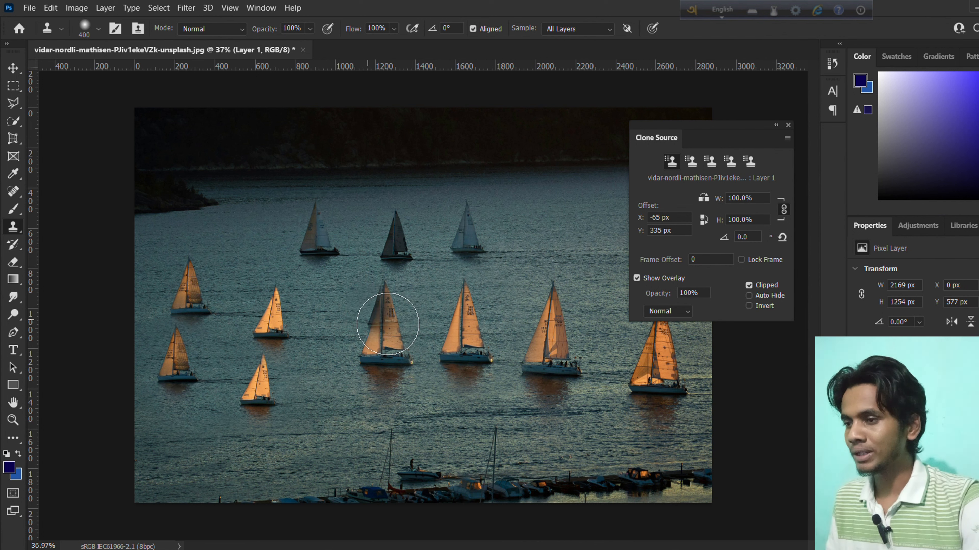
drag(387, 324, 382, 345)
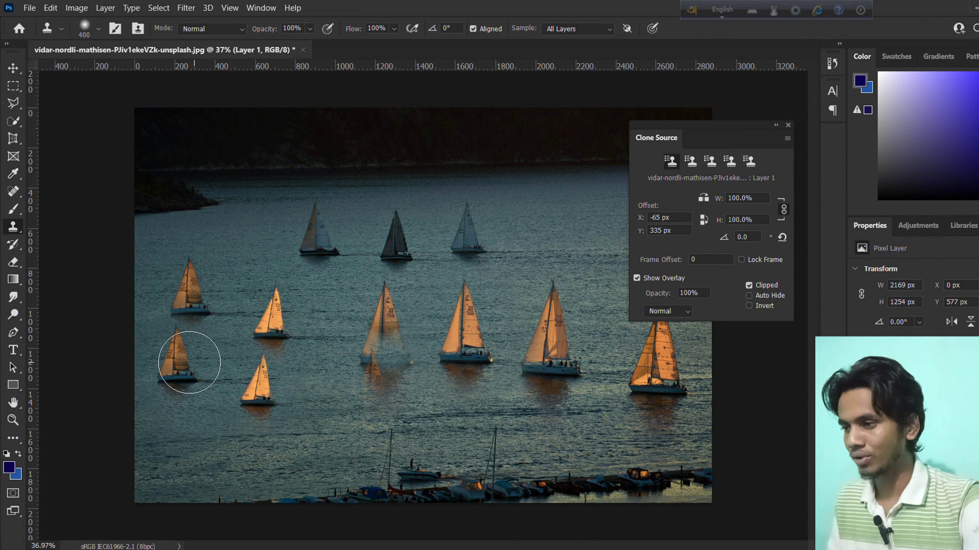
key(ctrl+z)
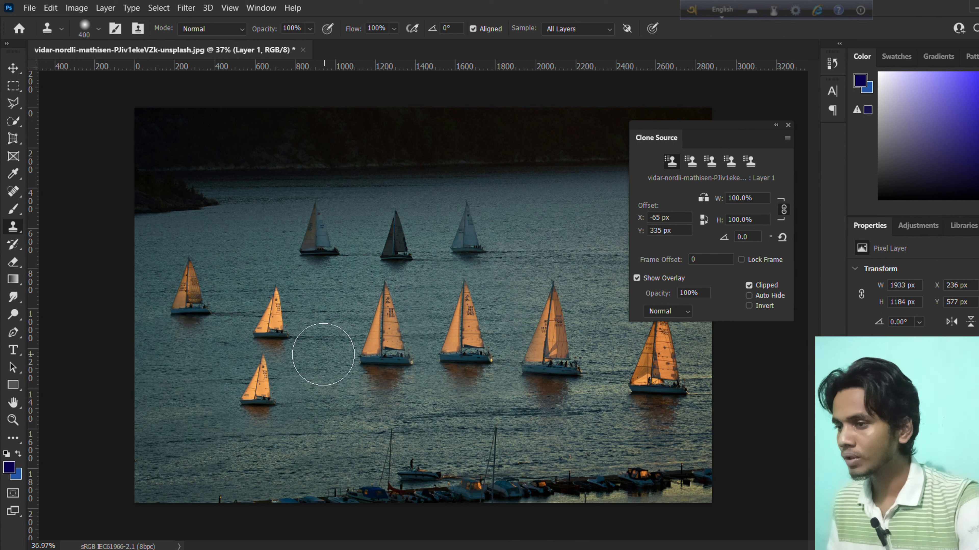
Sample the lower small sailboat into the first clone source and the large middle one into the second, cloning each to its lower right.
alt+click(264, 384)
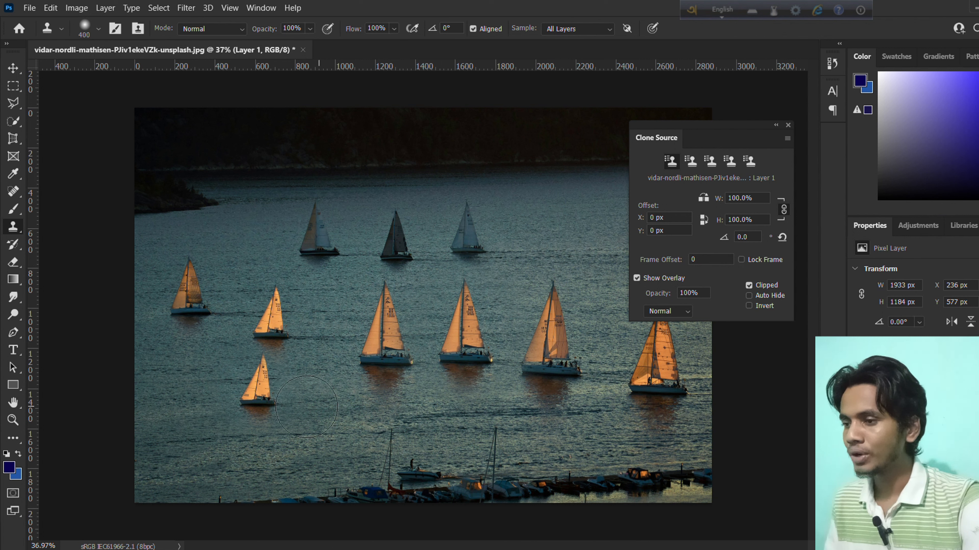
mouse_move(313, 407)
mouse_down()
mouse_move(310, 387)
mouse_move(307, 422)
mouse_up()
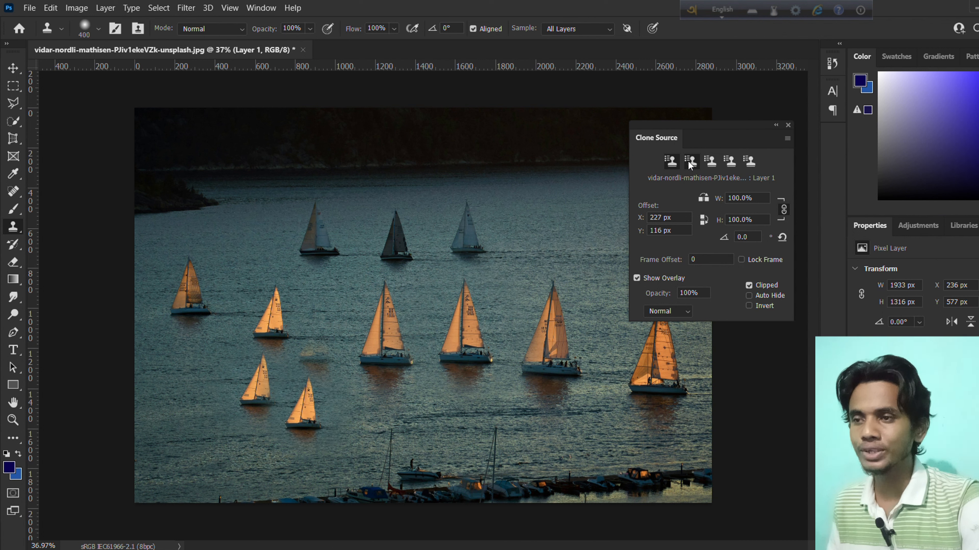
click(687, 160)
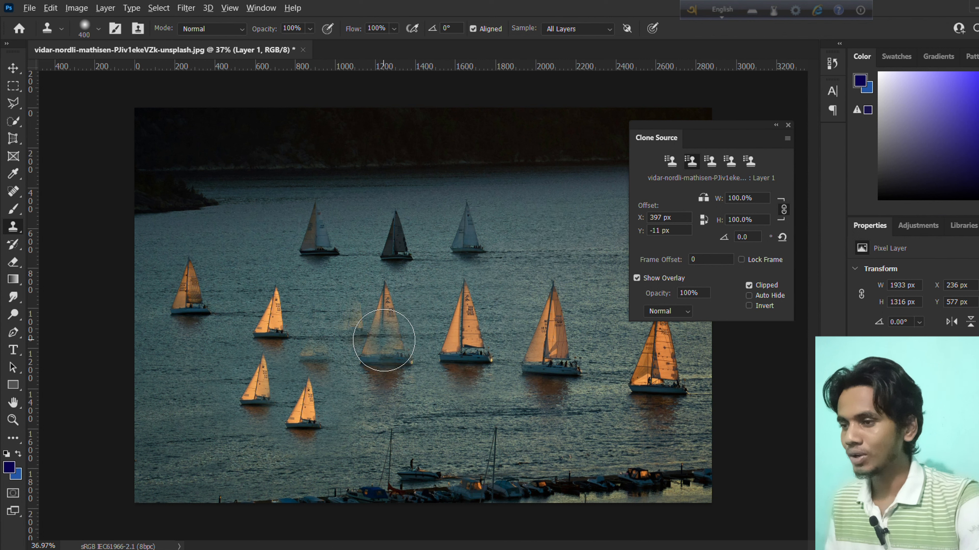
alt+click(386, 338)
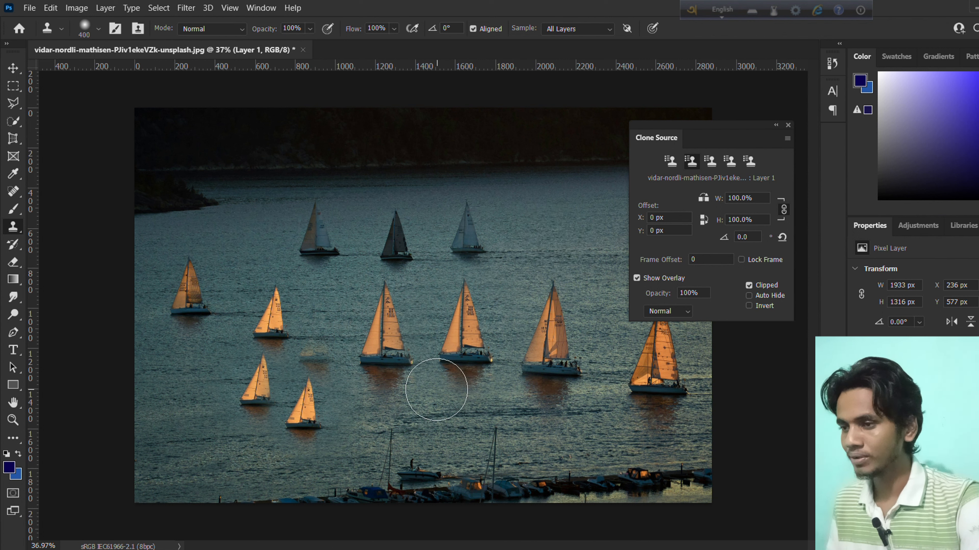
key(ctrl+z)
mouse_move(418, 406)
mouse_down()
mouse_move(397, 413)
mouse_move(397, 434)
mouse_move(415, 412)
mouse_move(420, 361)
mouse_move(421, 408)
mouse_up()
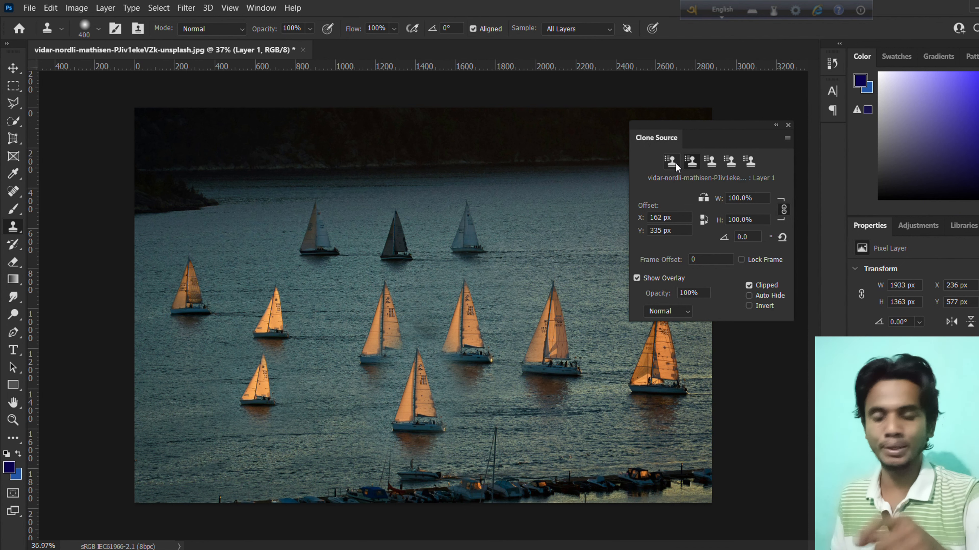
Undo all the cloned sailboats to return to the original photo.
key(ctrl+z)
key(ctrl+z)
key(ctrl+z)
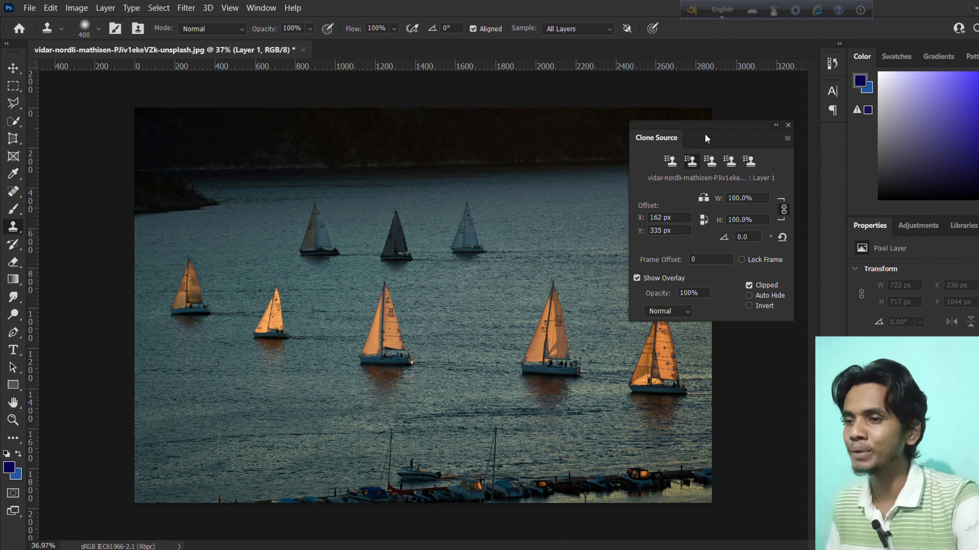
key(ctrl+z)
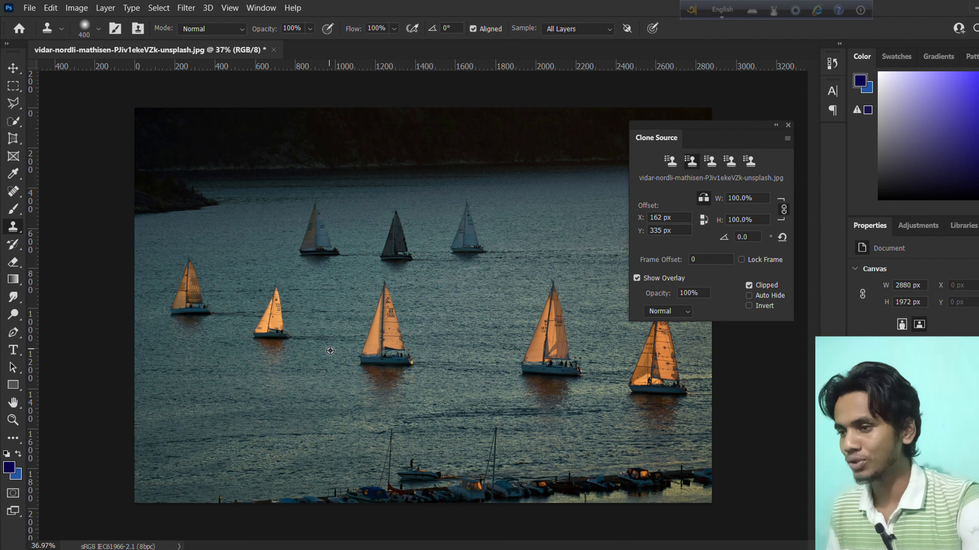
Sample the large middle orange sailboat into the first clone source with horizontal flip on and clone a mirrored copy to its right, undoing the first stamp.
alt+click(388, 336)
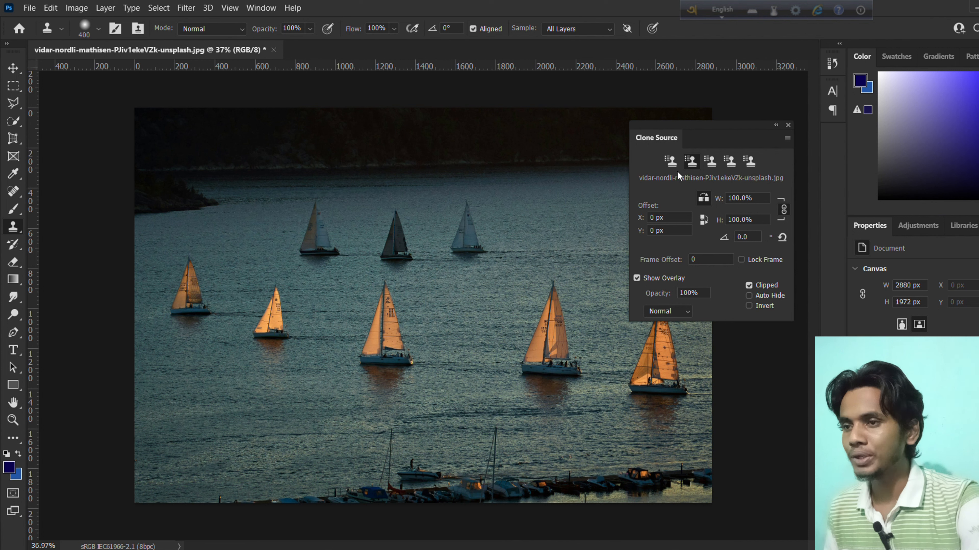
click(671, 161)
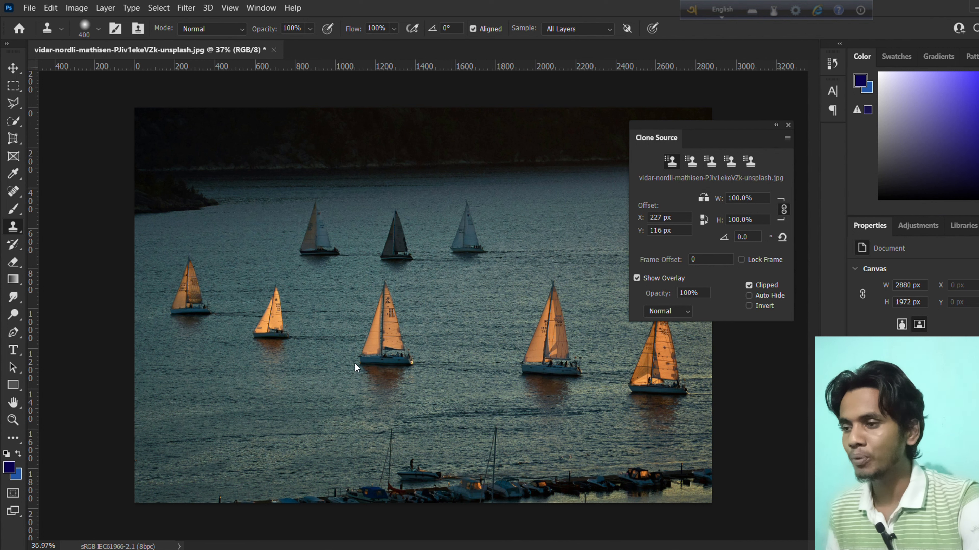
alt+click(381, 336)
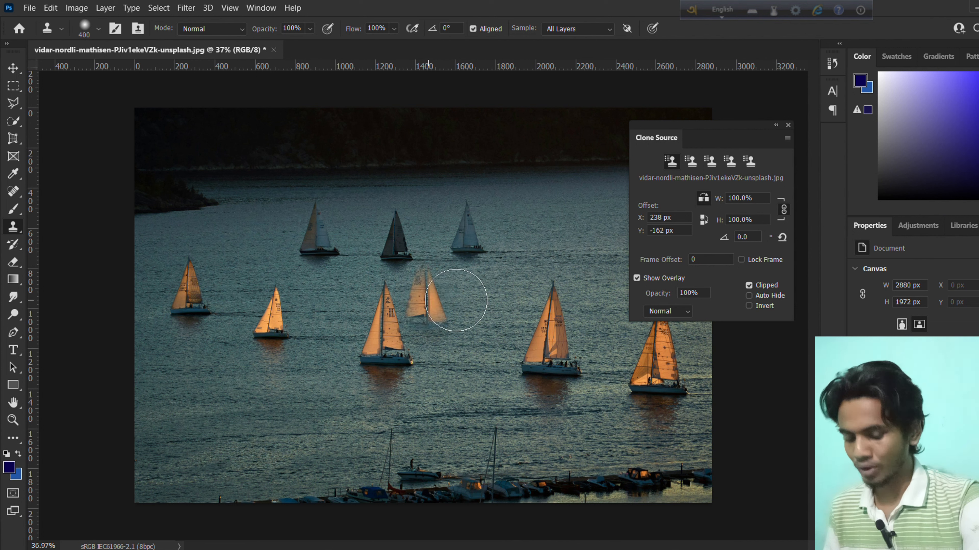
click(455, 298)
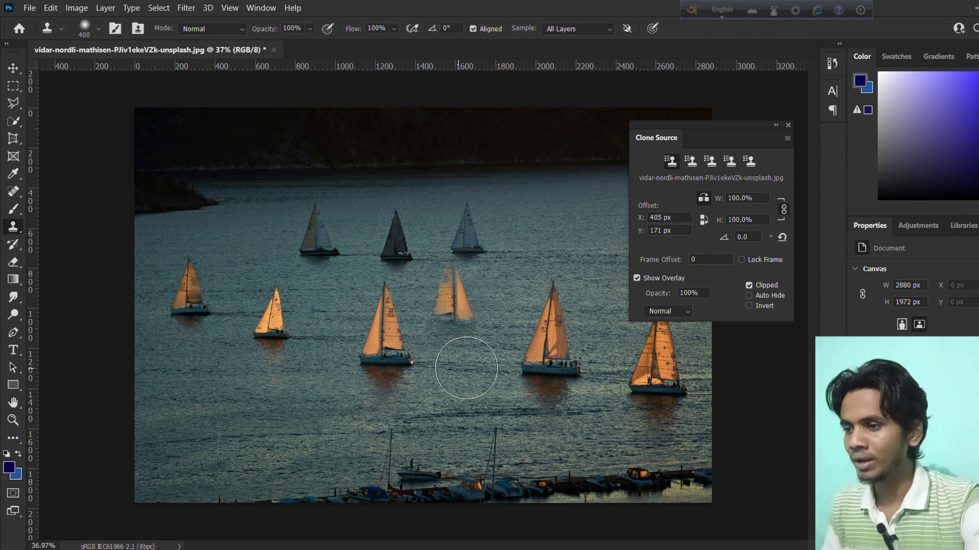
key(ctrl+z)
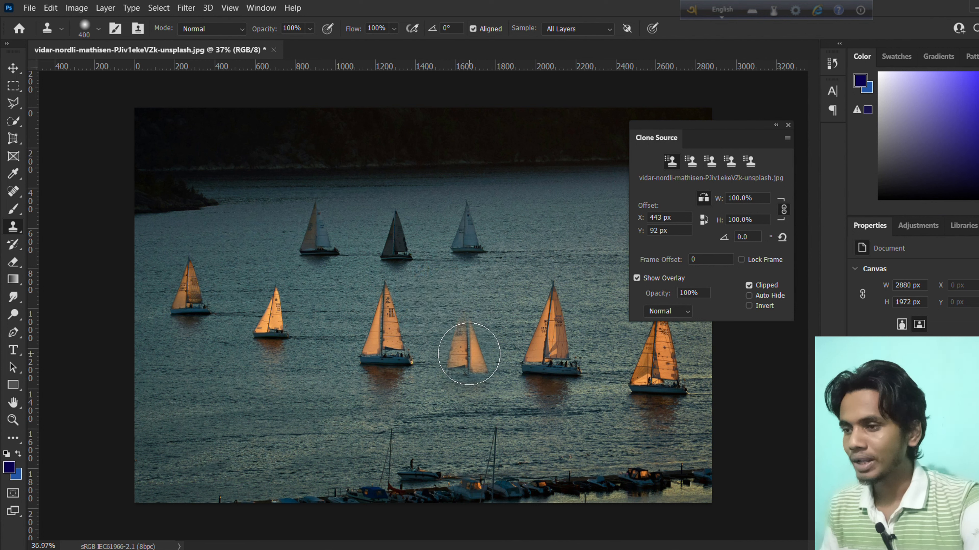
mouse_move(458, 327)
mouse_down()
mouse_move(465, 388)
mouse_move(454, 377)
mouse_move(454, 332)
mouse_up()
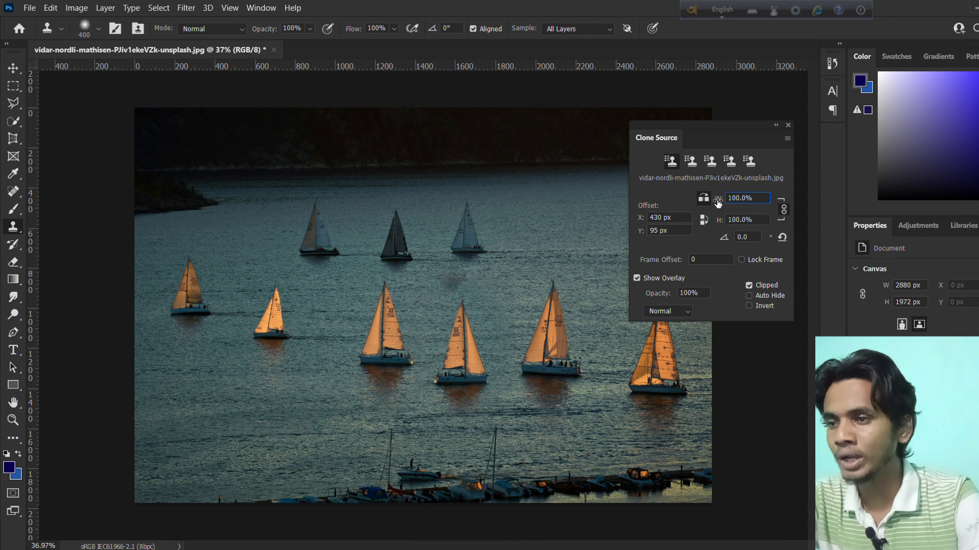
Scale the first clone source to 49% and try painting a reduced sailboat between the small and large middle boats, undoing the stroke.
drag(718, 202, 682, 200)
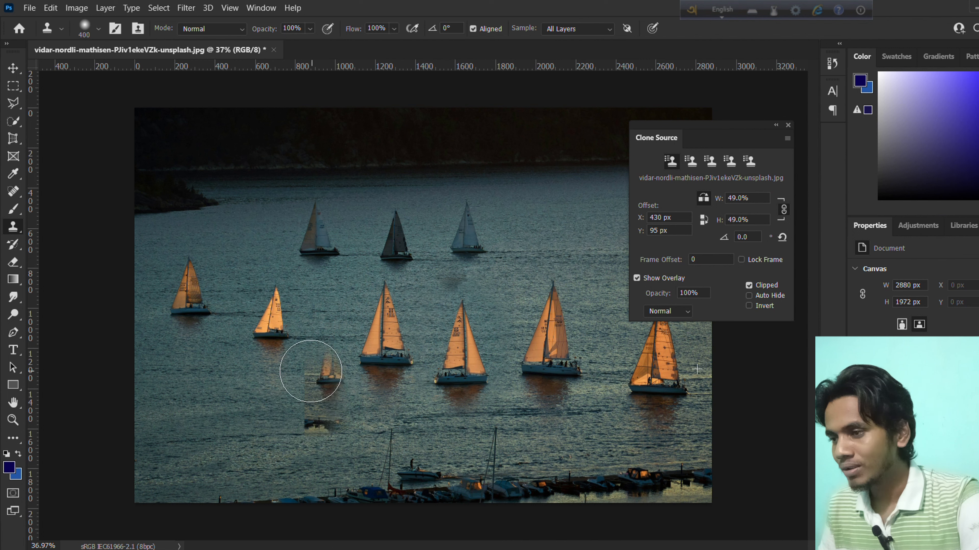
click(331, 354)
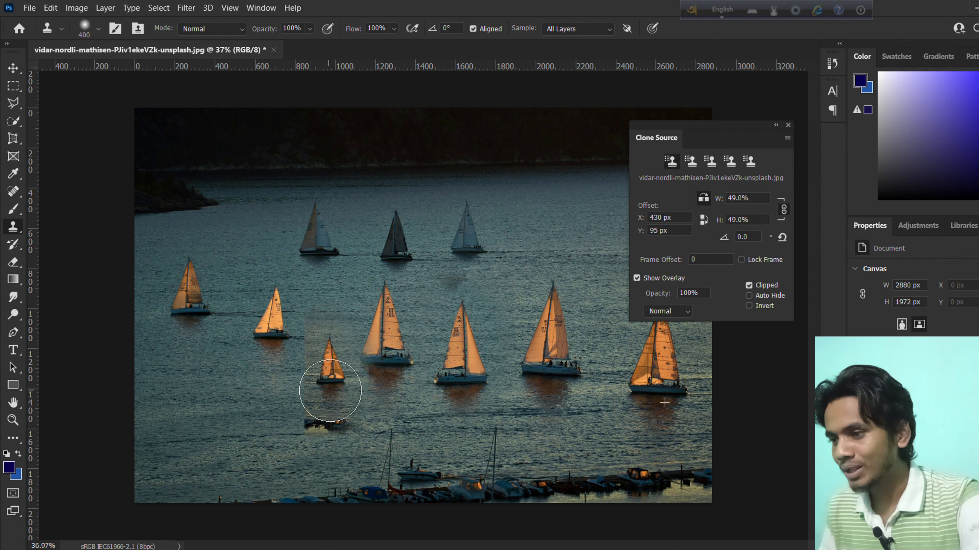
key(ctrl+z)
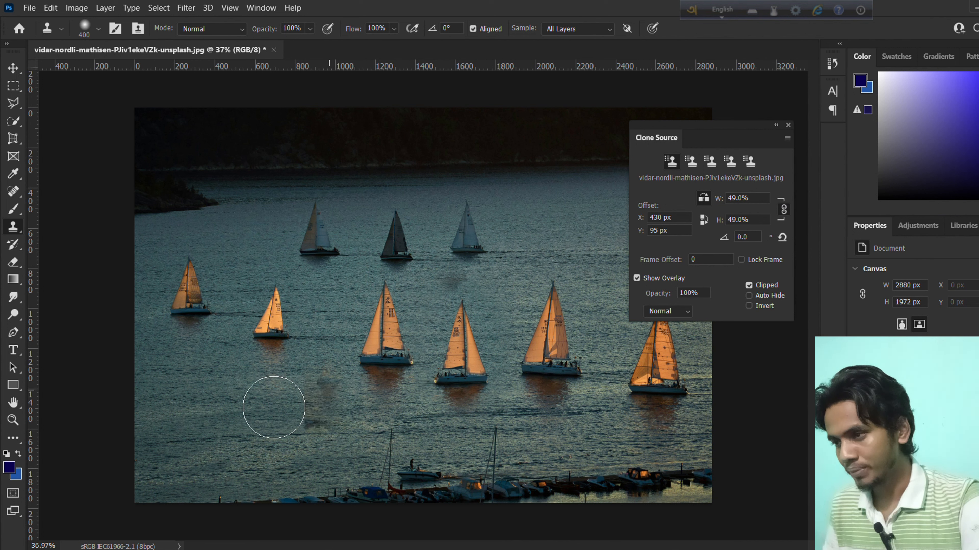
Sample the large orange sailboat on the right with a 600 px brush and try stamping its 49% copy, undoing the stamp.
mouse_move(299, 389)
mouse_down()
mouse_move(334, 397)
mouse_move(356, 418)
mouse_move(333, 424)
mouse_up()
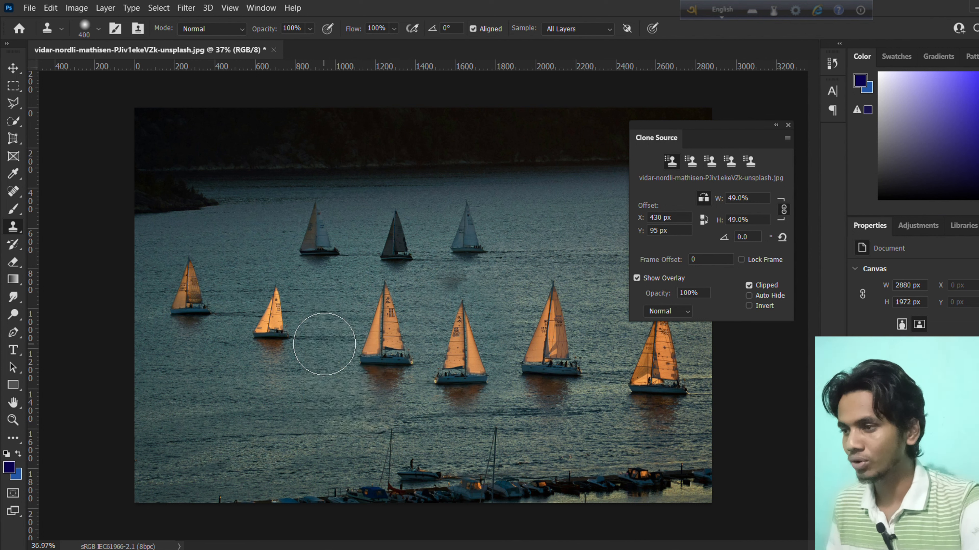
alt+click(560, 349)
key(bracketright)
key(bracketright)
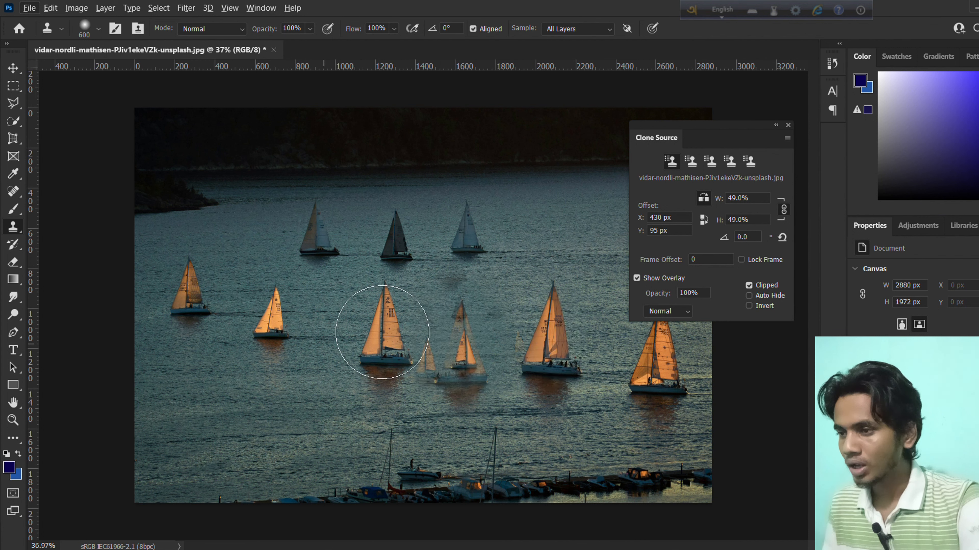
click(382, 333)
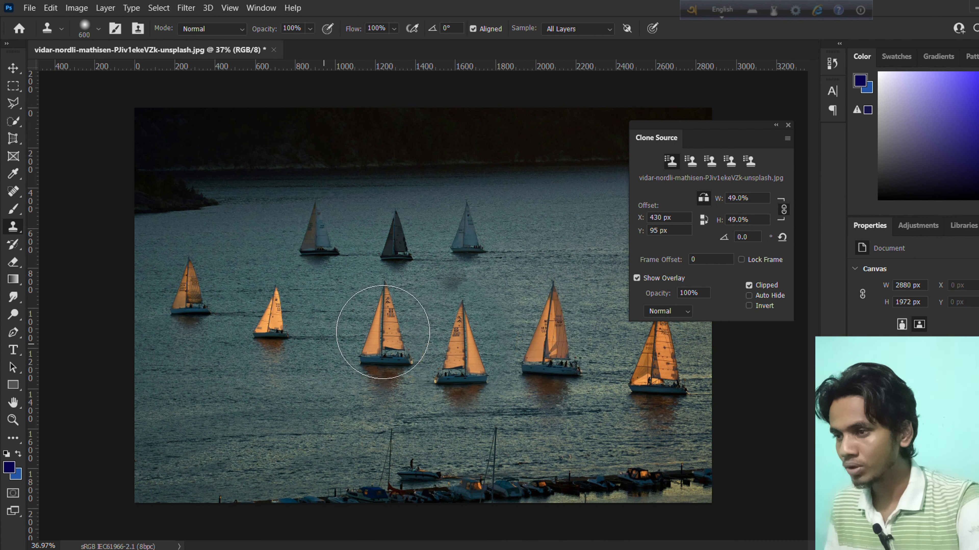
Resample the large middle orange sailboat and try stamping its 49% copy beyond the upper row of gray sailboats, undoing the stamp.
alt+click(383, 339)
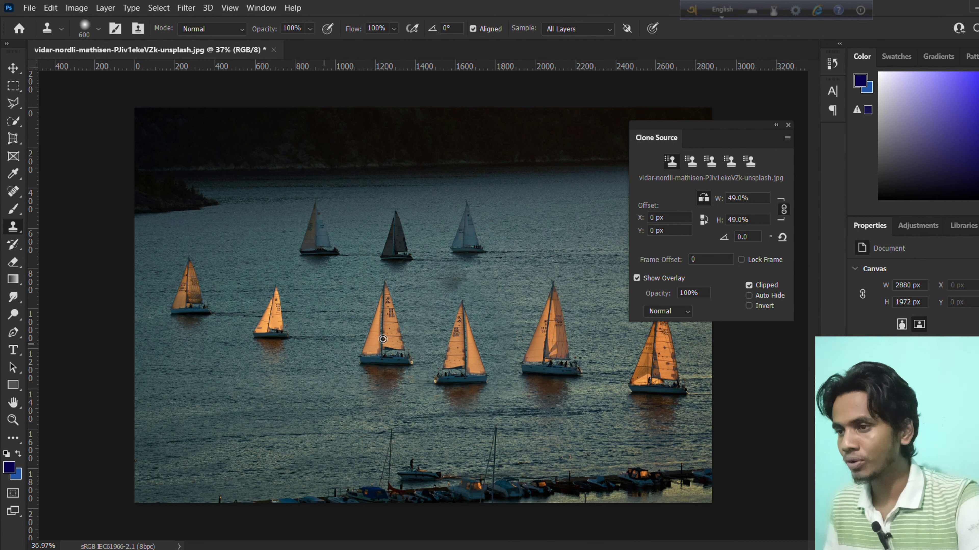
click(310, 373)
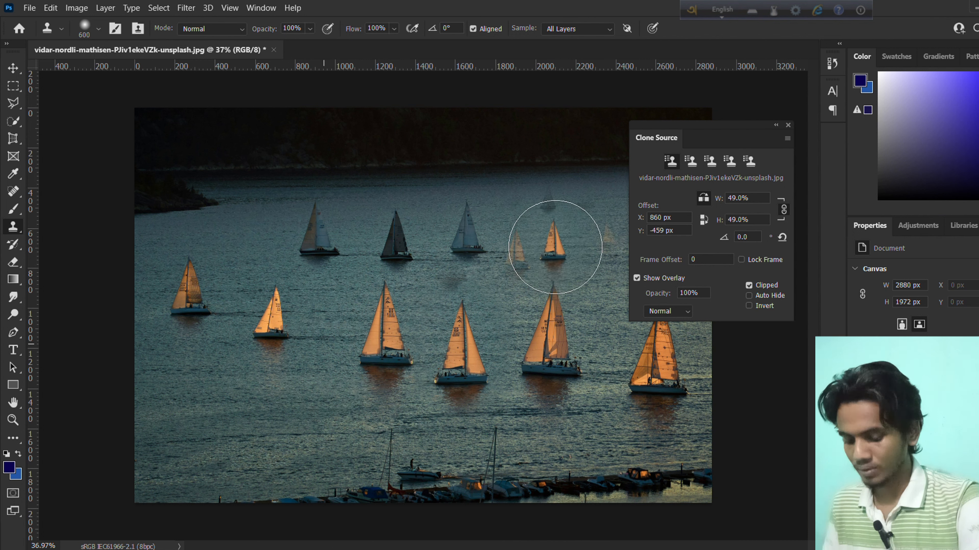
key(ctrl+z)
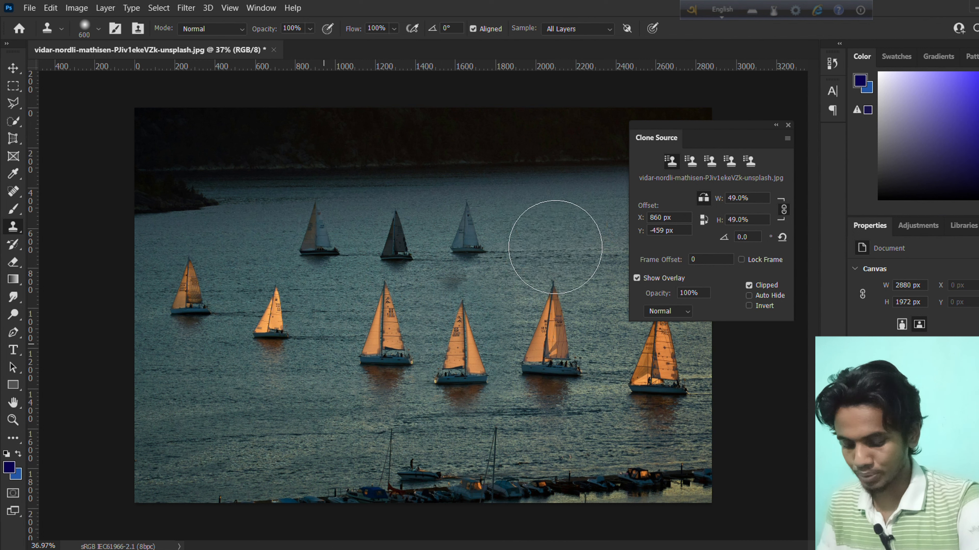
Reduce the brush to 300 px and undo the full-size mirrored sailboat clone along with the latest test stamp.
key(bracketleft)
key(ctrl+z)
key(bracketleft)
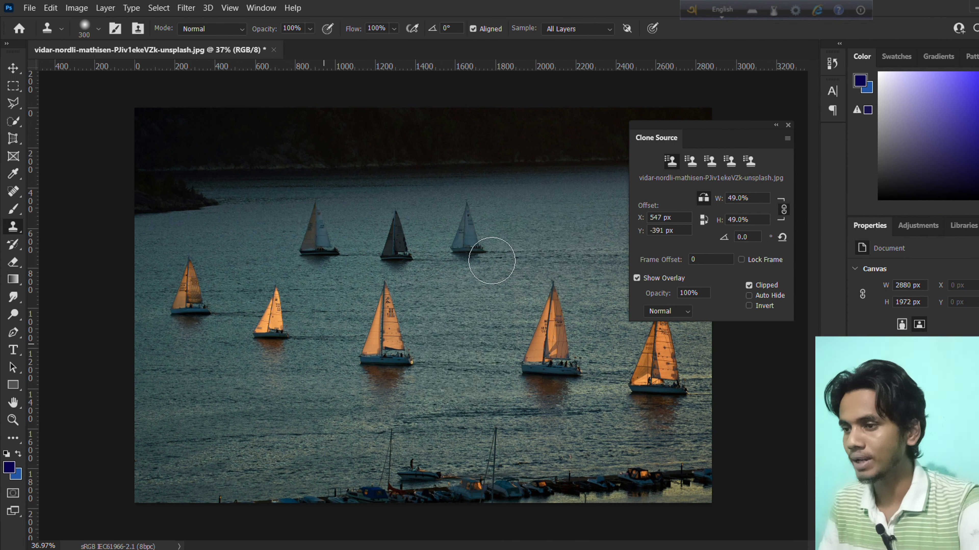
click(492, 261)
key(ctrl+z)
Sample the large middle orange sailboat and clone a 49% mirrored copy to its upper right, undoing the stray stamp.
alt+click(392, 323)
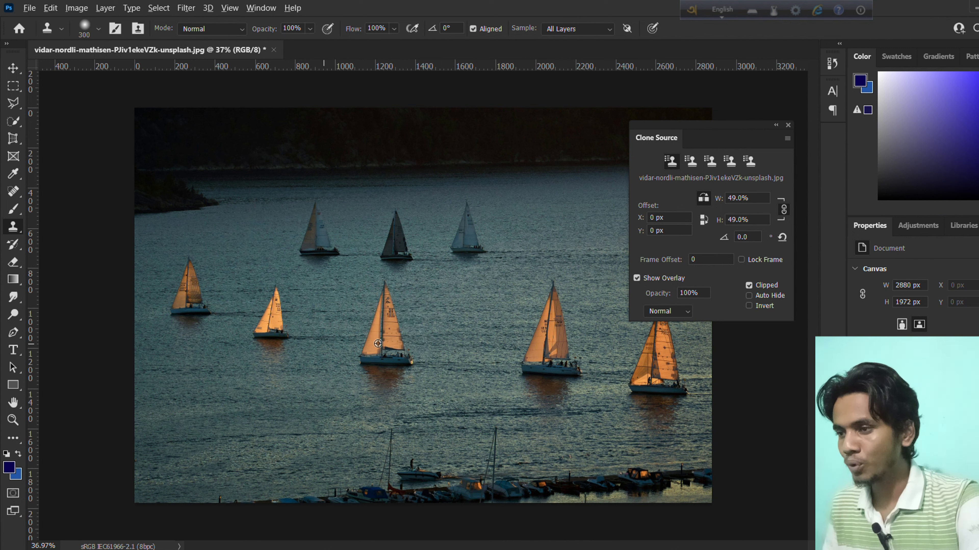
alt+click(389, 341)
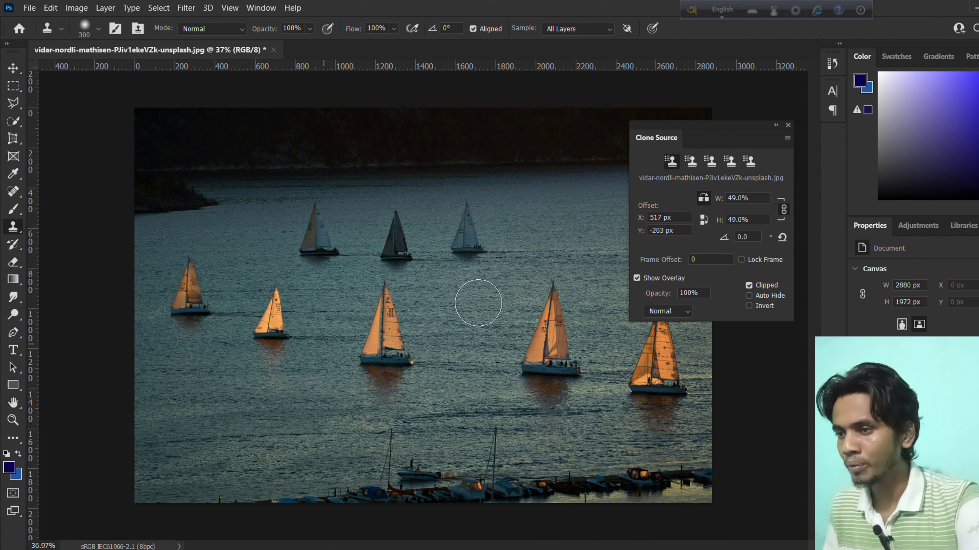
mouse_move(467, 305)
mouse_down()
mouse_move(471, 281)
mouse_move(465, 302)
mouse_move(478, 314)
mouse_move(497, 289)
mouse_move(465, 293)
mouse_up()
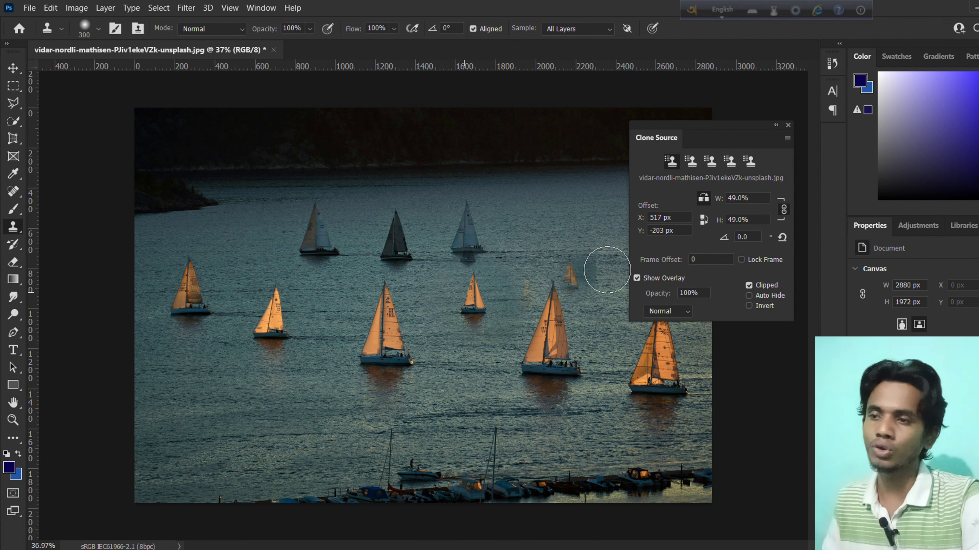
click(539, 196)
key(ctrl+z)
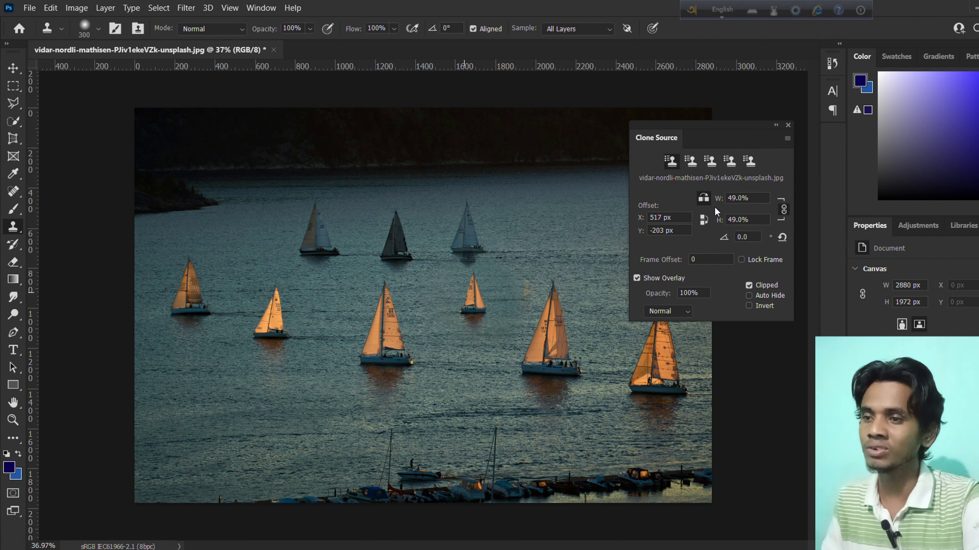
With Lock Frame briefly enabled, clone smaller copies beside the rightmost gray and reduced orange sailboats, undoing the stroke over the lower water.
click(742, 259)
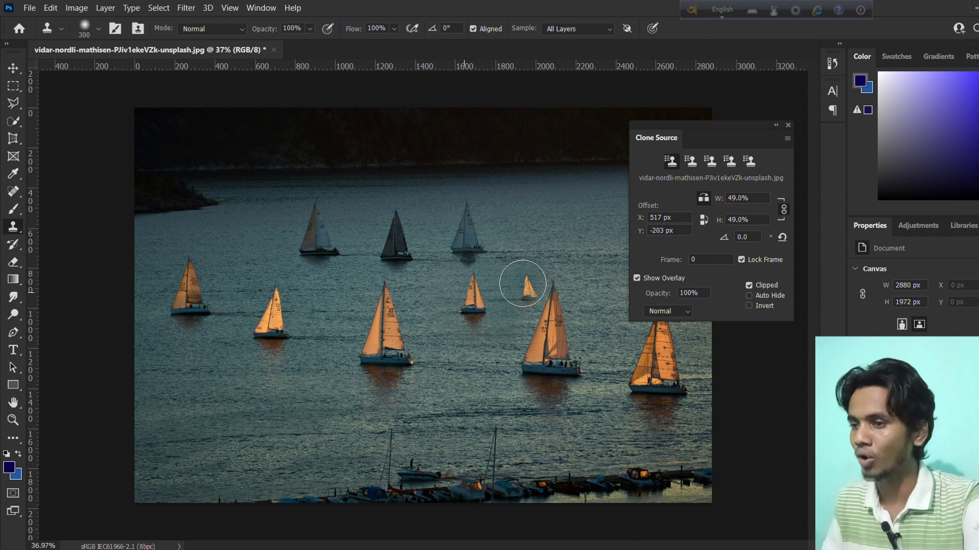
click(509, 251)
drag(523, 286, 532, 276)
mouse_move(466, 370)
mouse_down()
mouse_move(475, 356)
mouse_move(450, 380)
mouse_up()
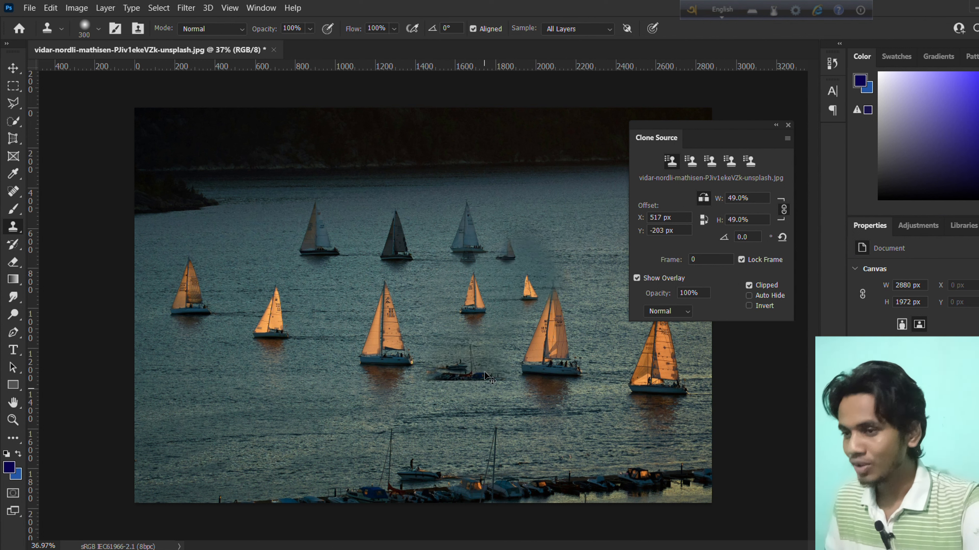
key(ctrl+z)
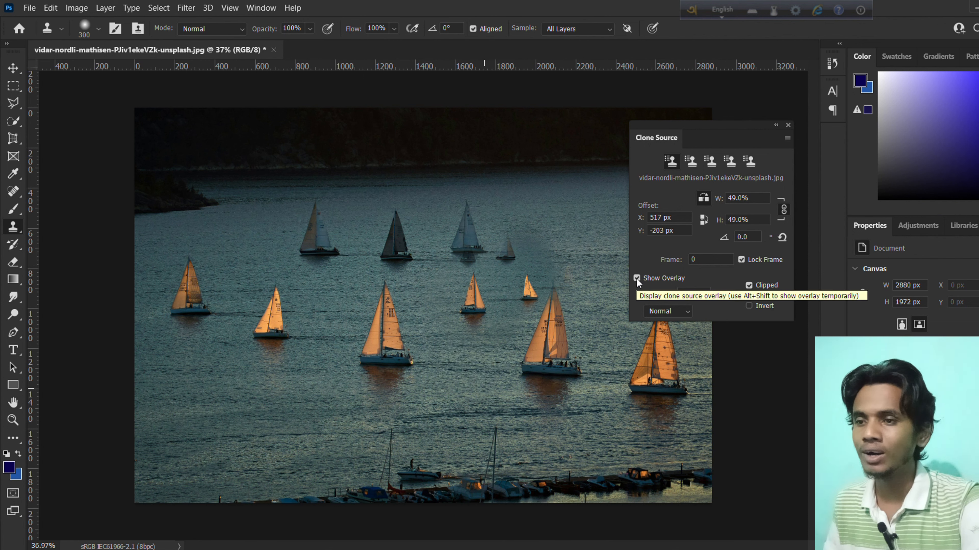
click(741, 261)
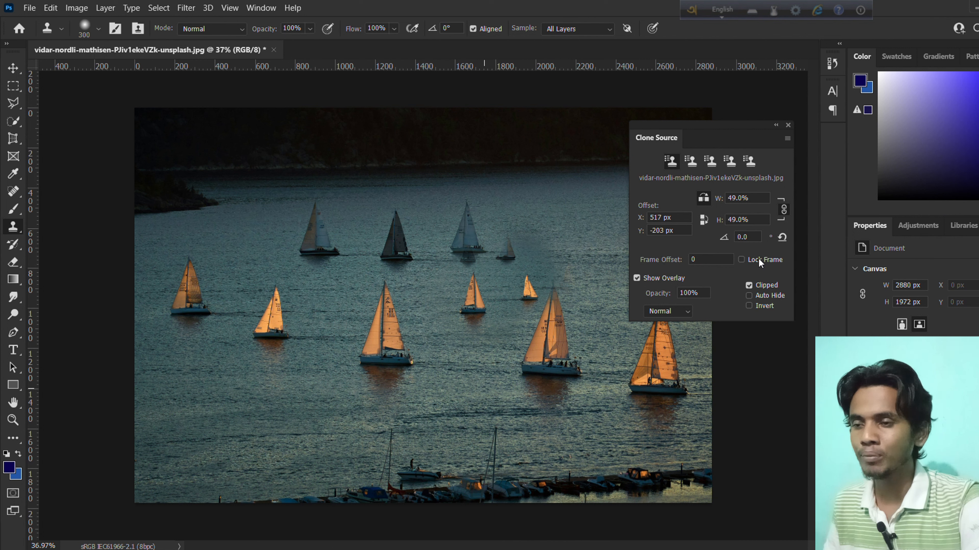
Turn off the clone overlay, sample the lower small orange sailboat and try painting a reduced copy in the water below it.
click(636, 278)
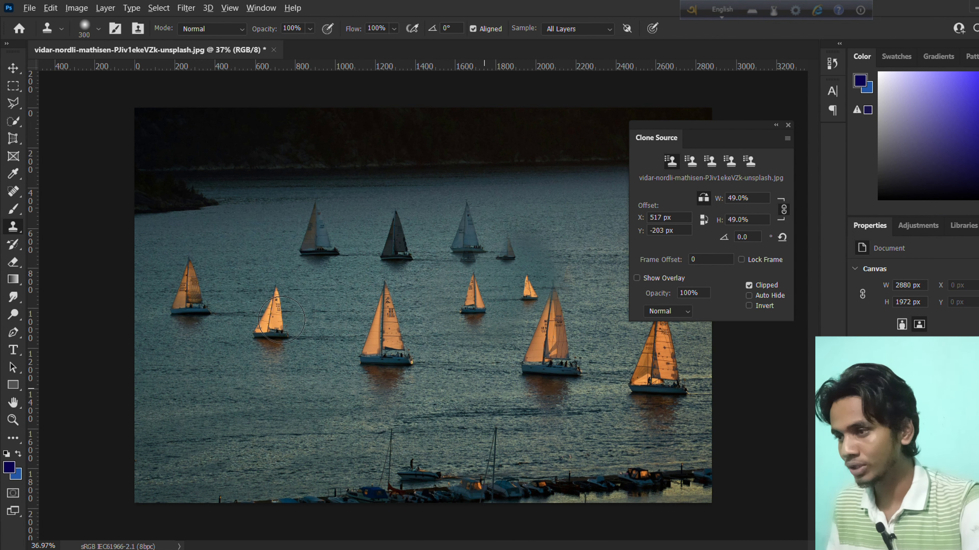
alt+click(274, 322)
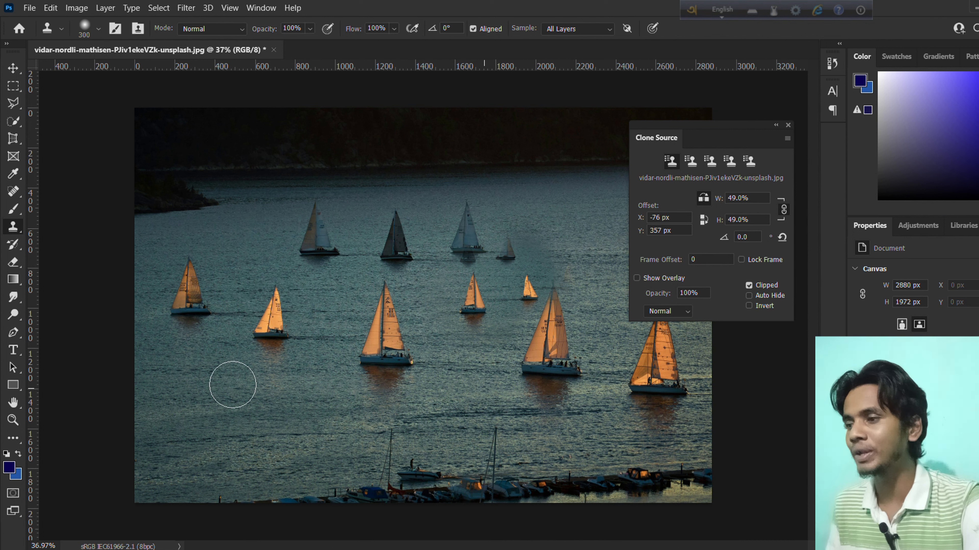
mouse_move(234, 385)
mouse_down()
mouse_move(262, 363)
mouse_move(282, 379)
mouse_up()
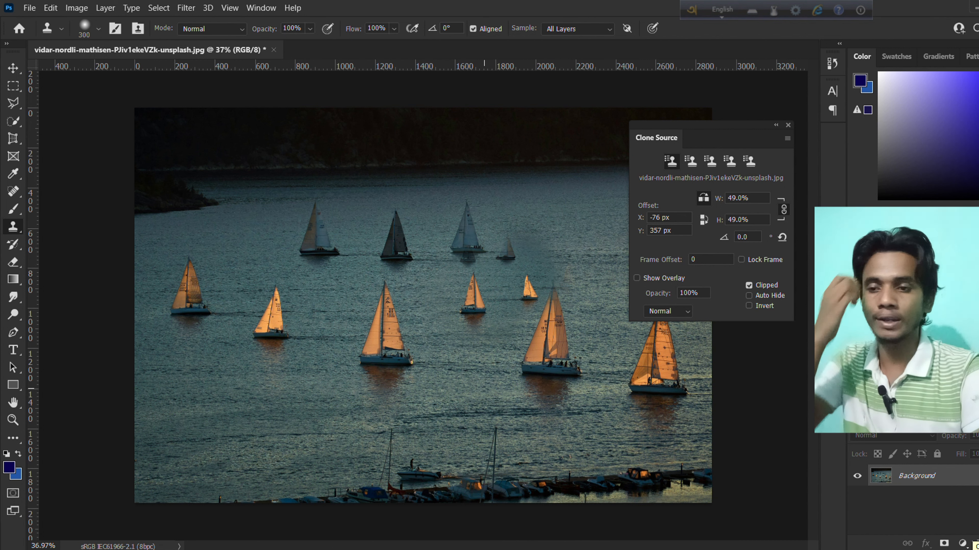
Create a new layer and, with a 500 px brush, paint 49% copies sampled from the large middle orange sailboat onto the lower-left water.
key(ctrl+shift+alt+n)
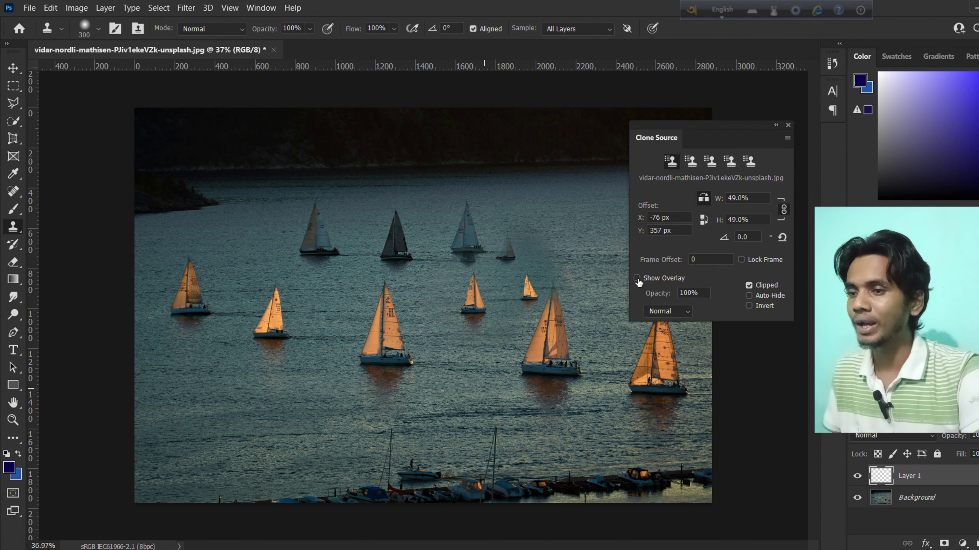
key(bracketright)
key(bracketright)
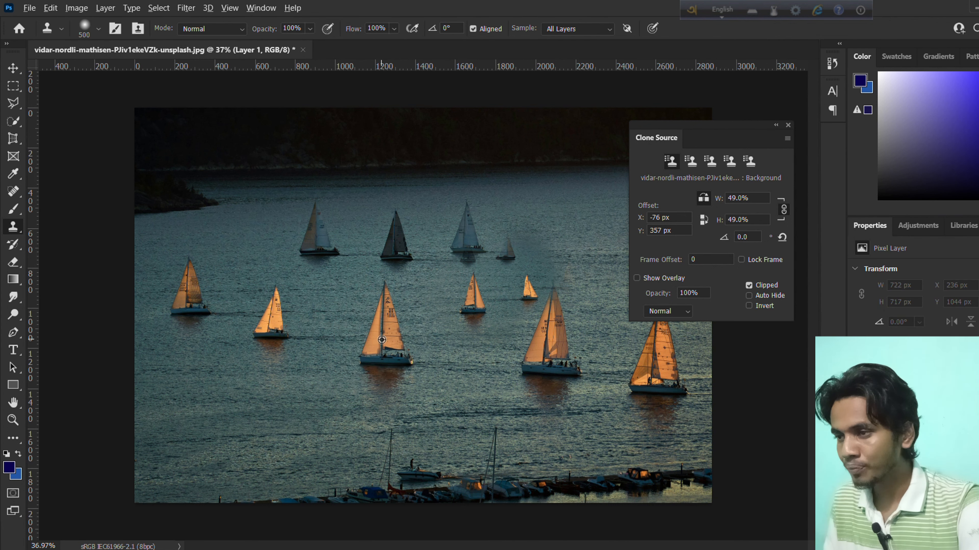
alt+click(381, 340)
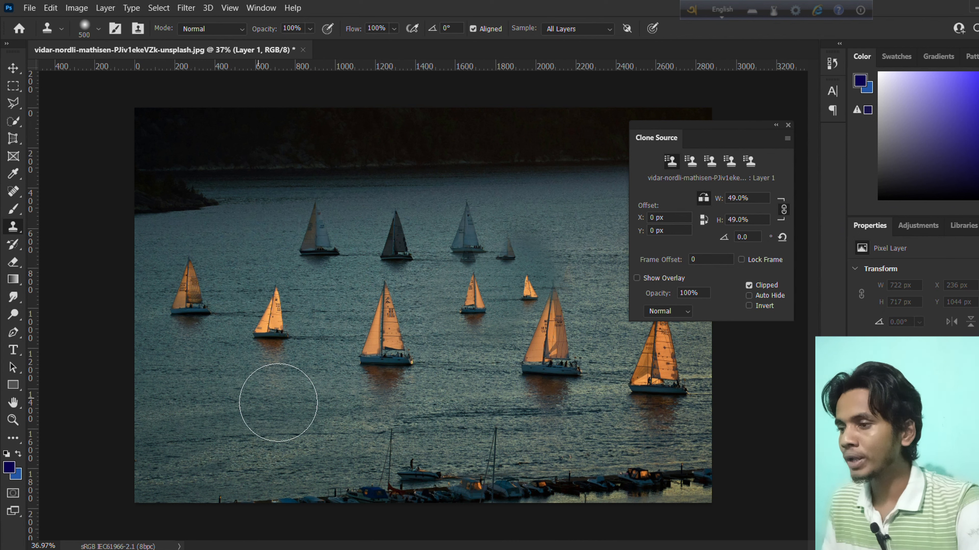
mouse_move(273, 409)
mouse_down()
mouse_move(296, 397)
mouse_move(259, 393)
mouse_up()
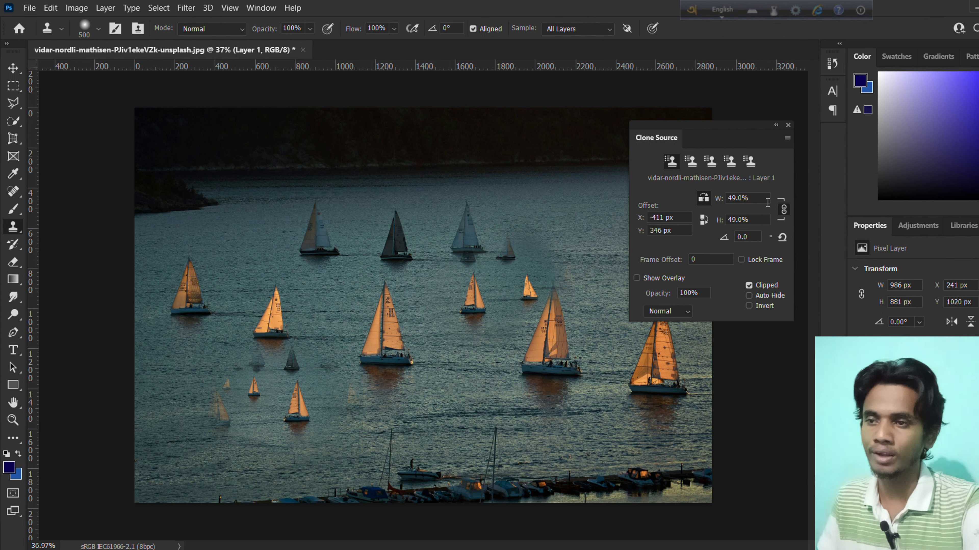
Delete the new layer with its reduced clones and reset the first clone source's scale to 100%.
drag(721, 200, 758, 197)
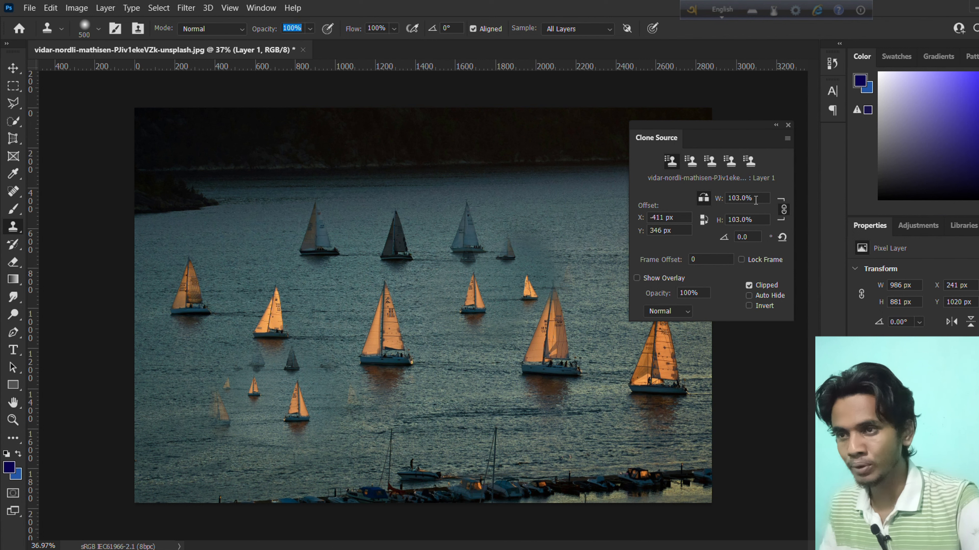
key(Delete)
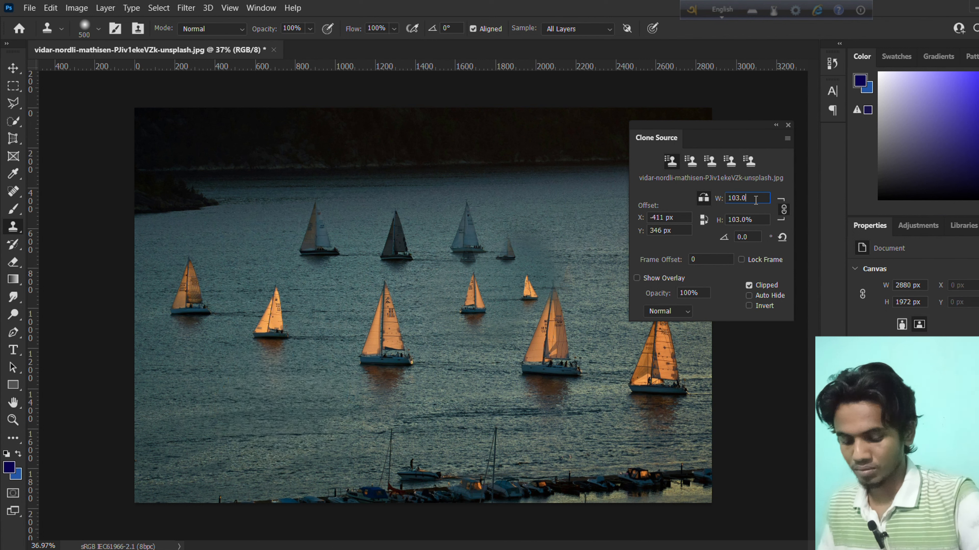
key(BackSpace)
key(BackSpace)
key(BackSpace)
key(BackSpace)
key(BackSpace)
text(100)
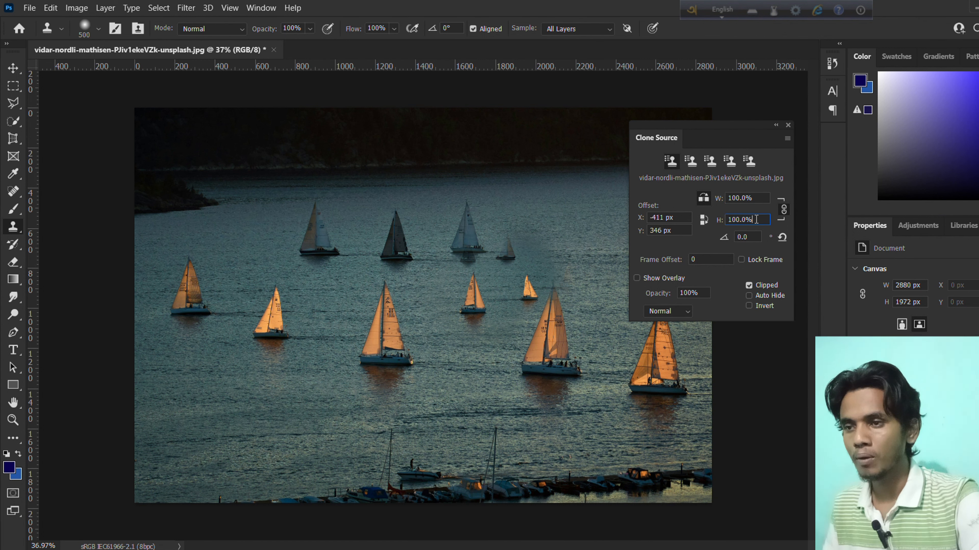
Clone a full-size mirrored copy of the large middle orange sailboat into the lower-left water and turn the clone overlay back on.
alt+click(387, 339)
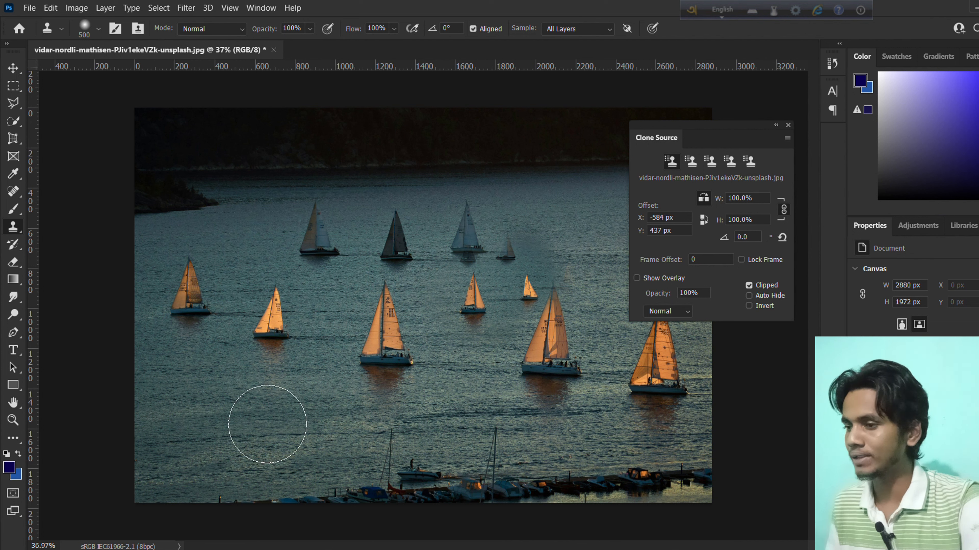
mouse_move(262, 408)
mouse_down()
mouse_move(277, 388)
mouse_move(251, 393)
mouse_move(258, 416)
mouse_up()
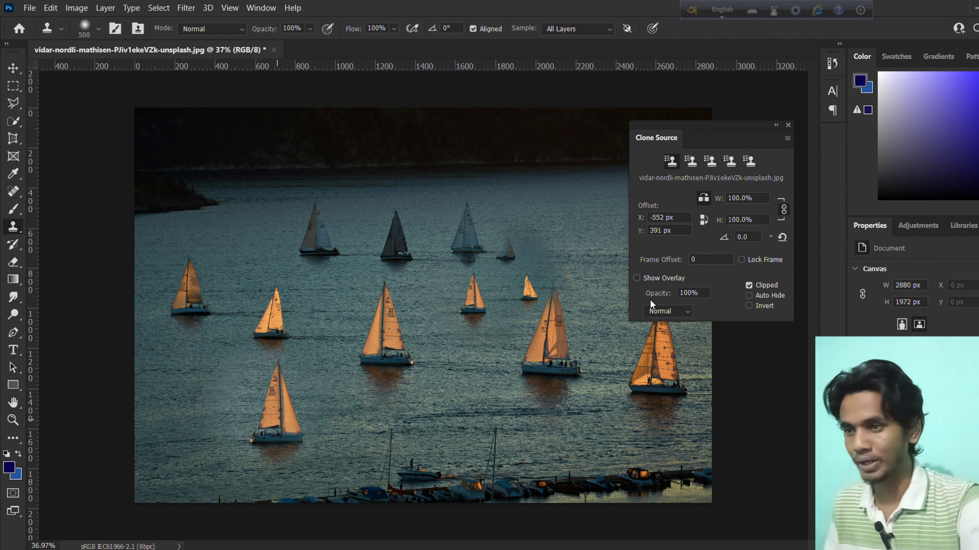
click(636, 277)
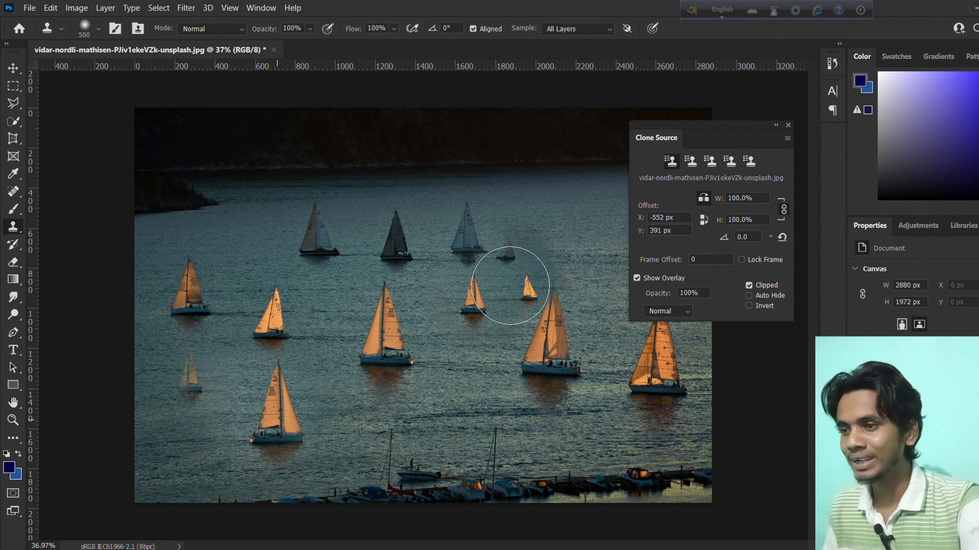
Sample the cloned lower-left sailboat and paint its flipped copy in the upper-right water, moving the Clone Source panel out of the way.
drag(507, 284, 566, 237)
key(ctrl+z)
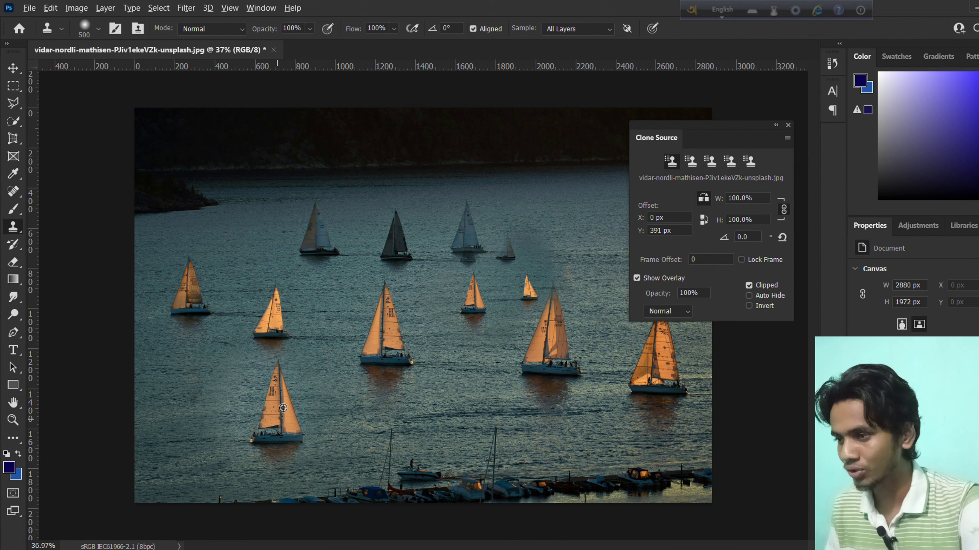
alt+click(283, 408)
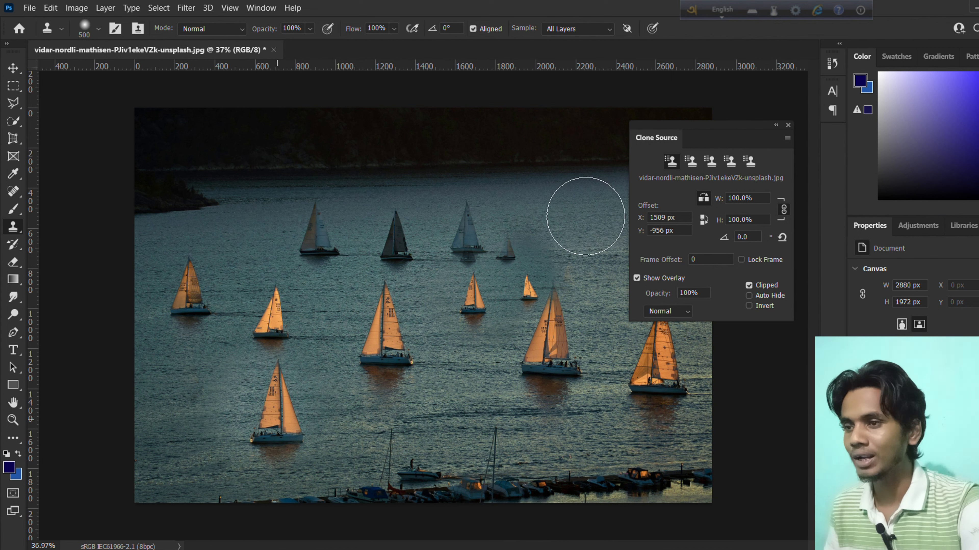
mouse_move(722, 128)
mouse_down()
mouse_move(820, 130)
mouse_move(880, 172)
mouse_move(819, 237)
mouse_move(778, 375)
mouse_move(769, 327)
mouse_up()
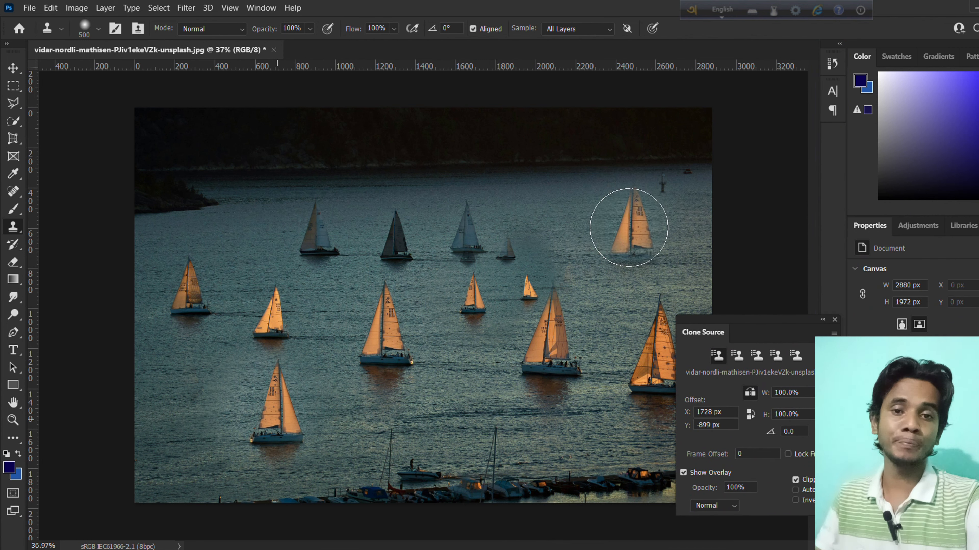
drag(633, 240, 618, 218)
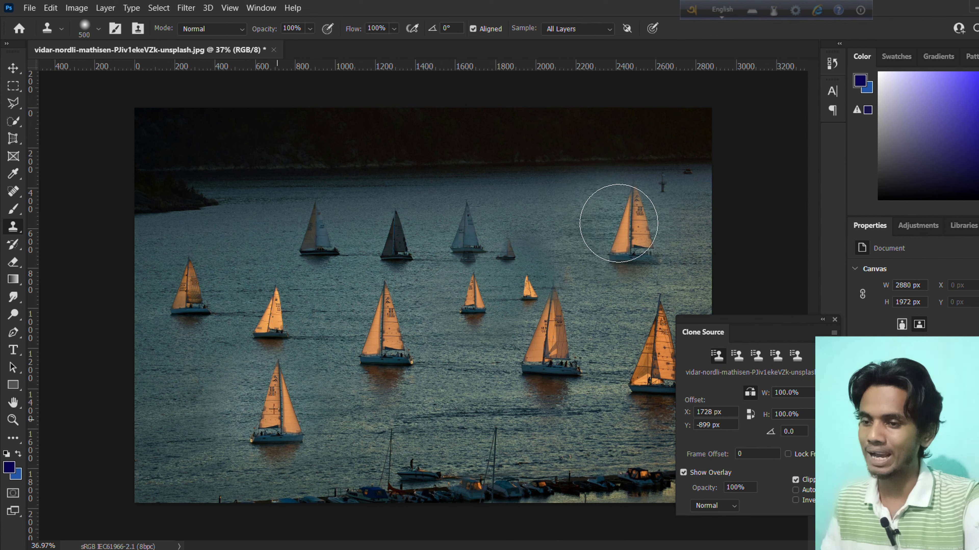
drag(766, 323, 740, 174)
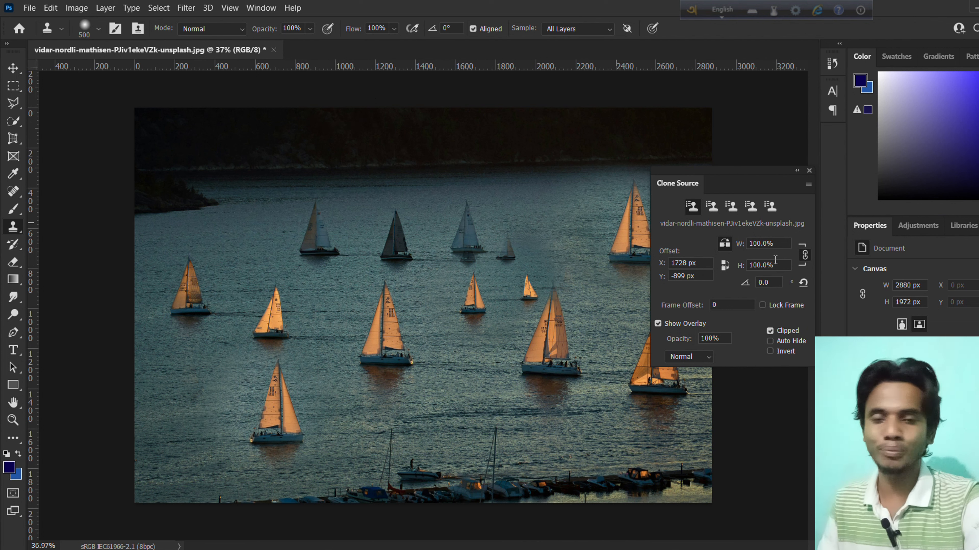
Open the image glen-jackson-mzZVGFfMOkA-unsplash from the Downloads folder.
click(29, 7)
click(44, 31)
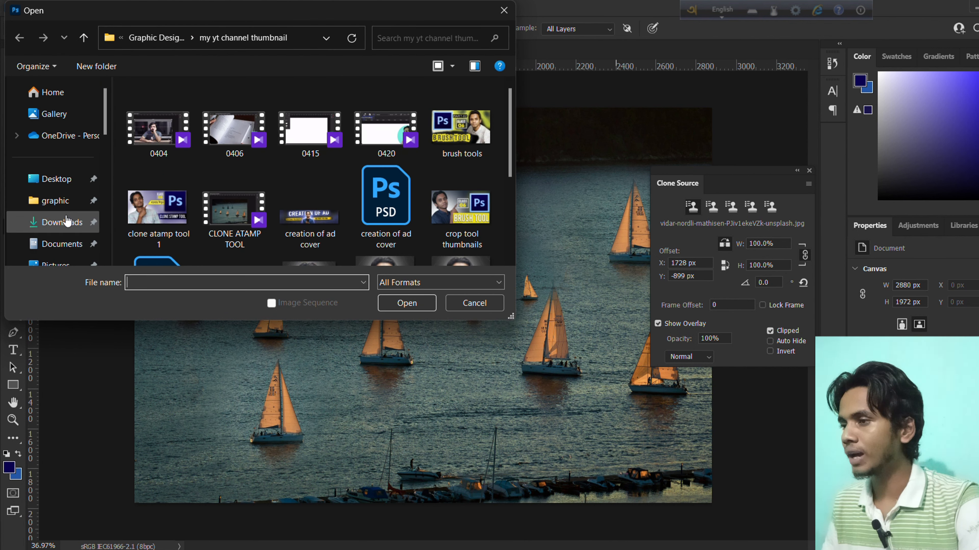
click(68, 221)
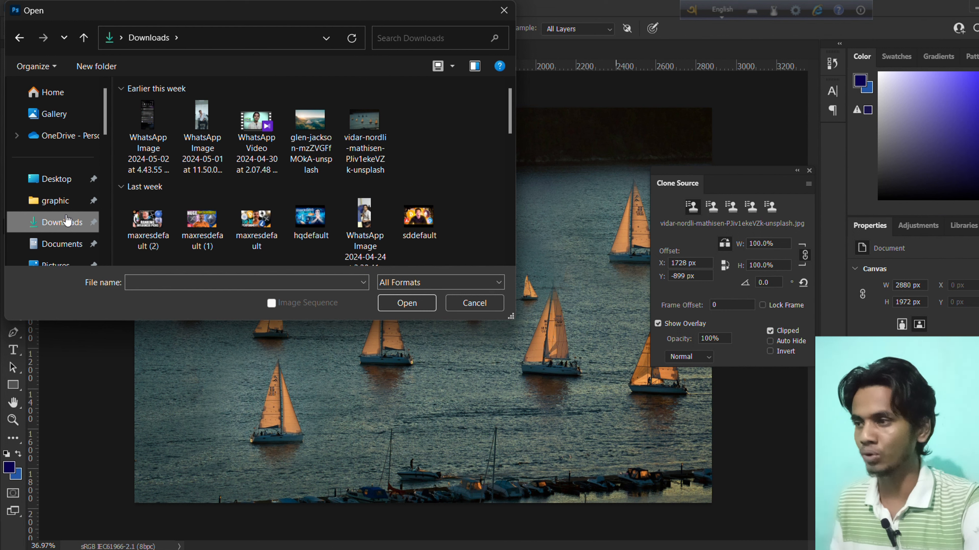
click(318, 141)
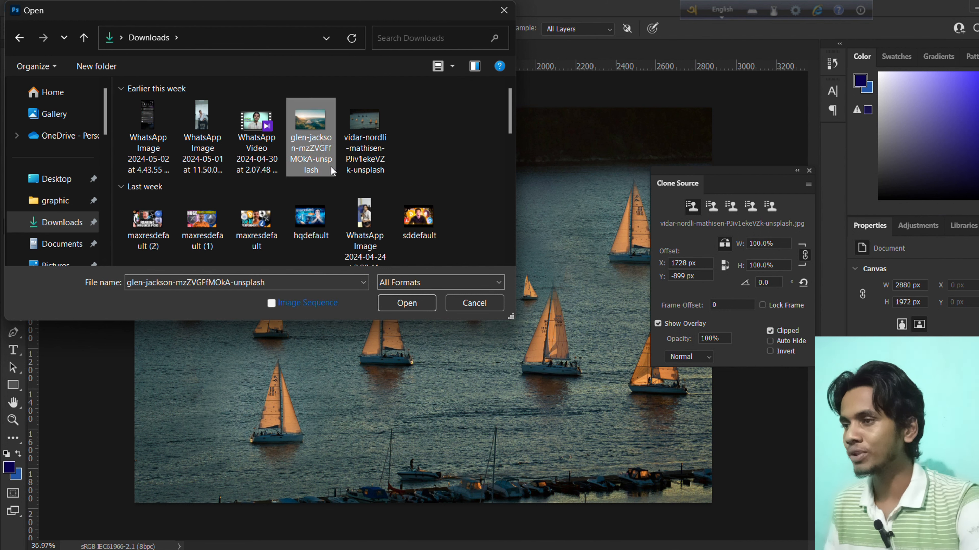
click(396, 304)
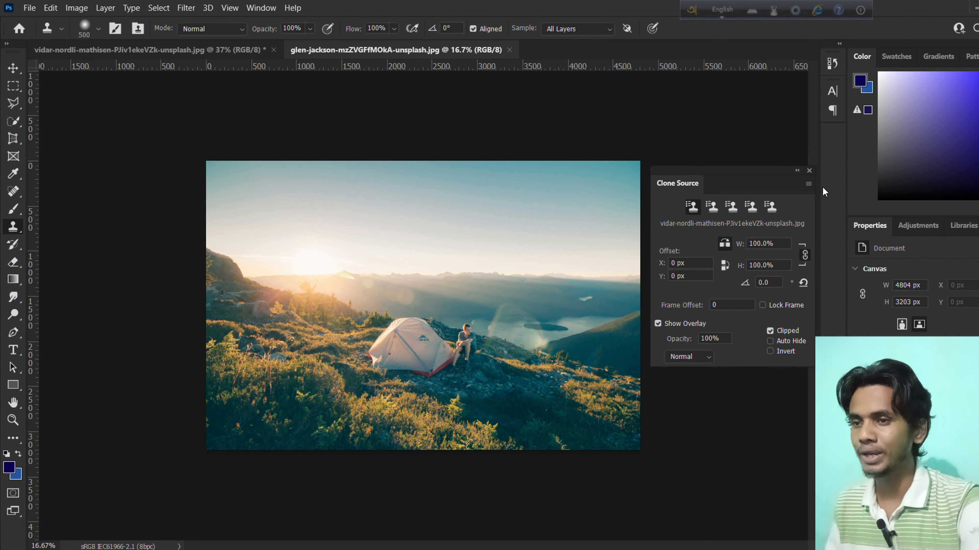
Add a new empty layer above the Background in the tent image.
scroll(416, 278, up, 3)
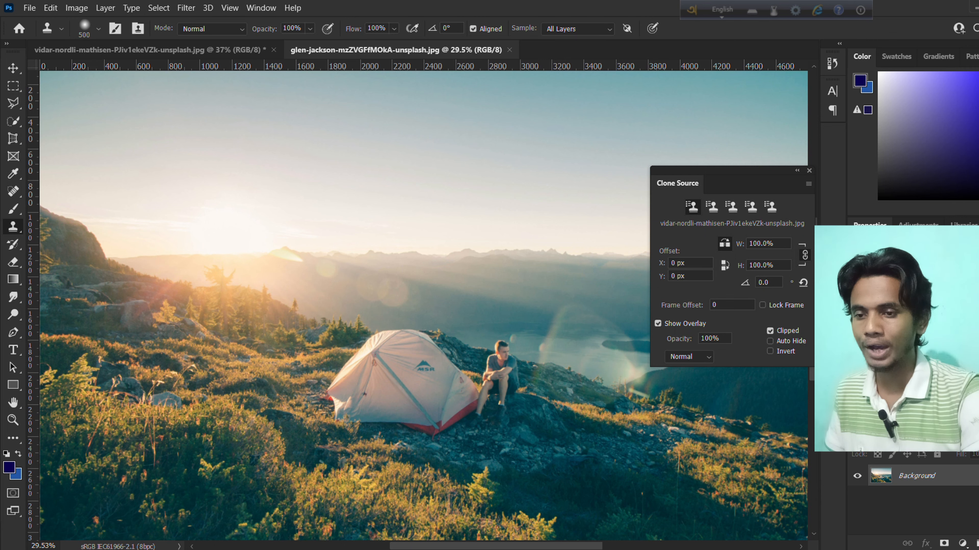
key(ctrl+shift+alt+n)
scroll(289, 452, down, 3)
scroll(260, 409, up, 2)
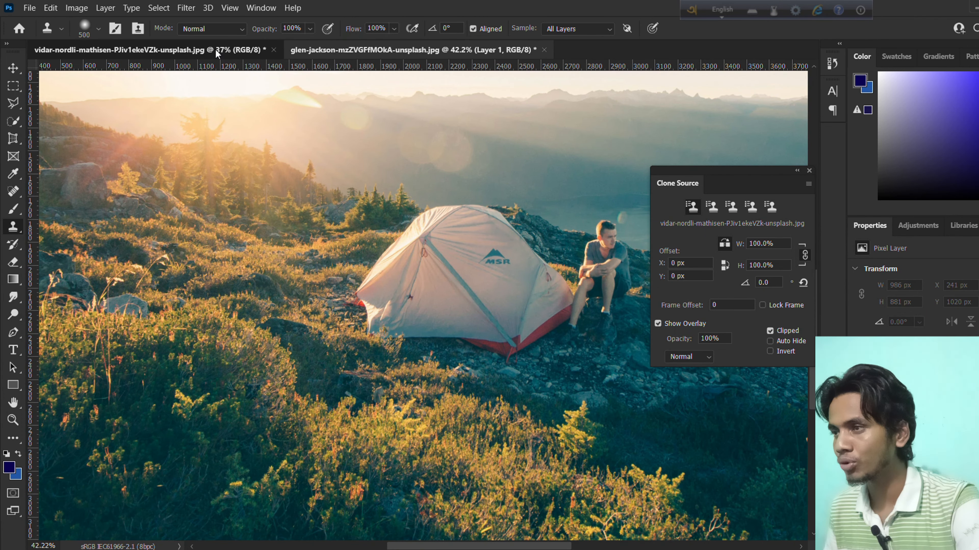
Close the sailboat image without saving its changes.
click(270, 54)
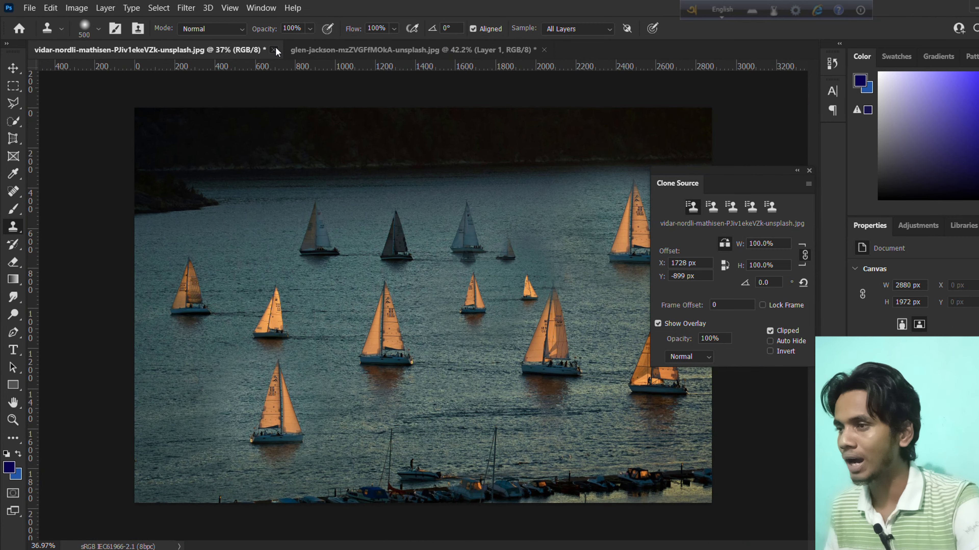
click(273, 50)
click(557, 224)
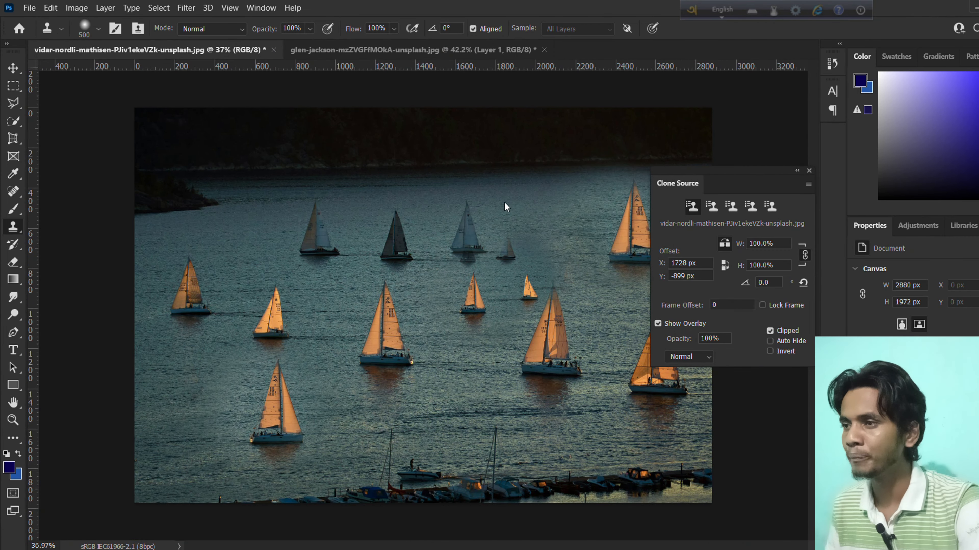
With a 300 px brush, sample the small yellow bush below the tent and clone it with its surrounding vegetation over the rocky ground above it.
scroll(171, 273, down, 2)
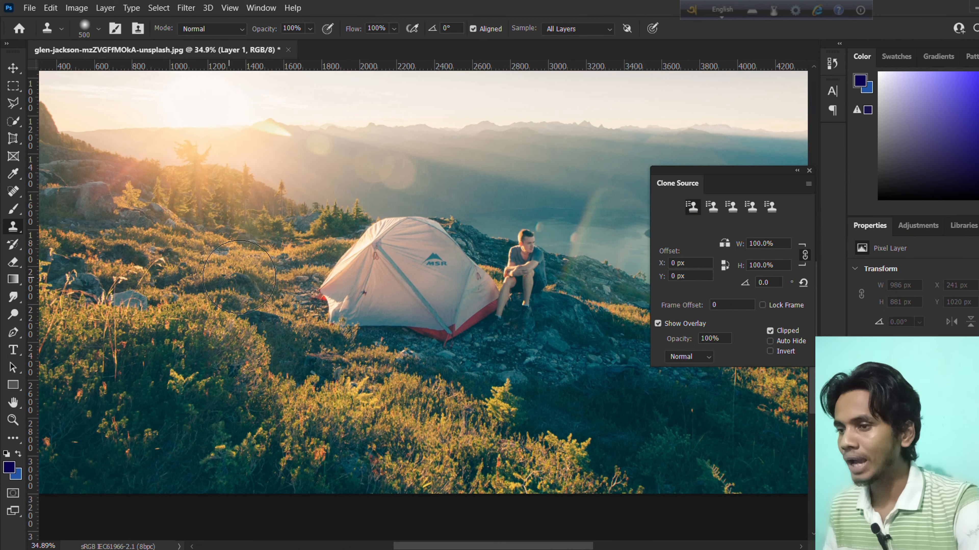
scroll(239, 278, down, 1)
scroll(255, 277, down, 3)
scroll(256, 276, up, 3)
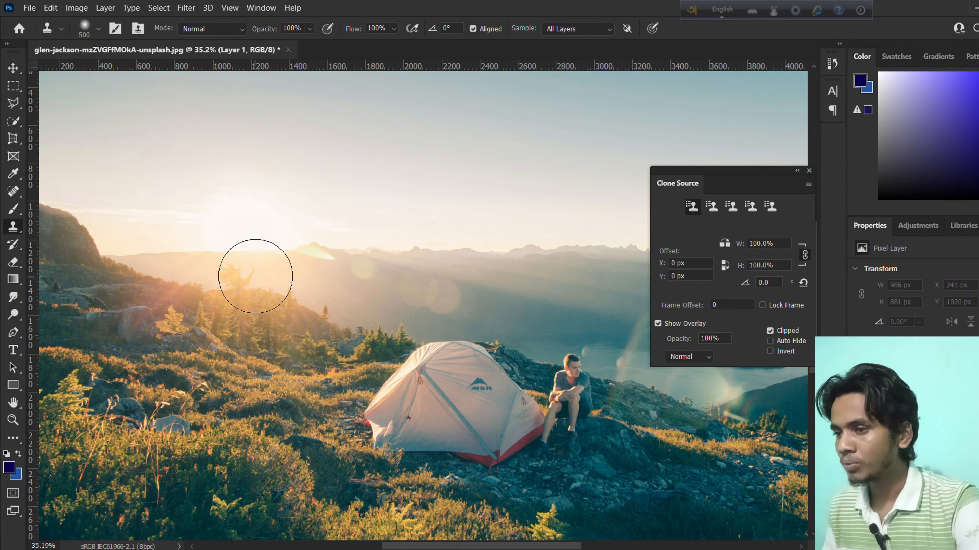
scroll(362, 270, down, 3)
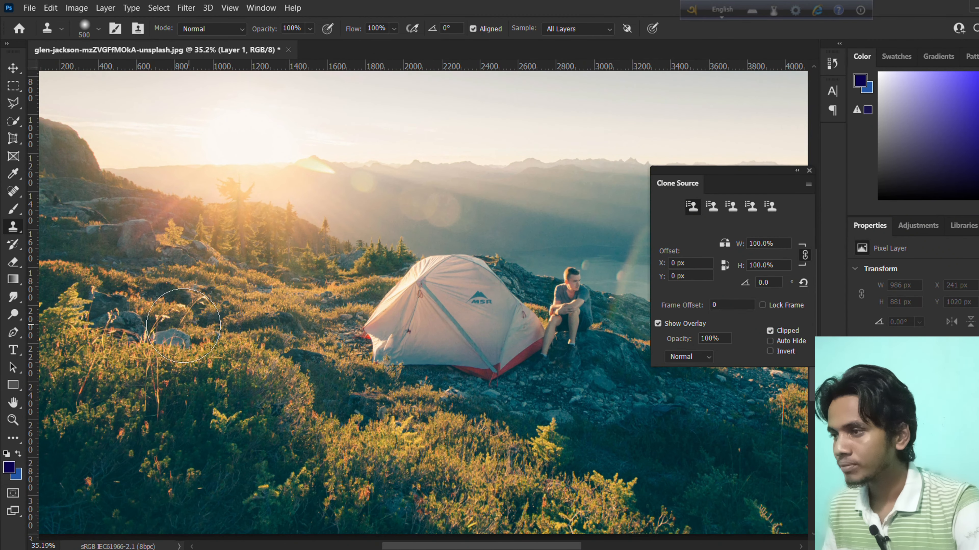
scroll(185, 320, down, 1)
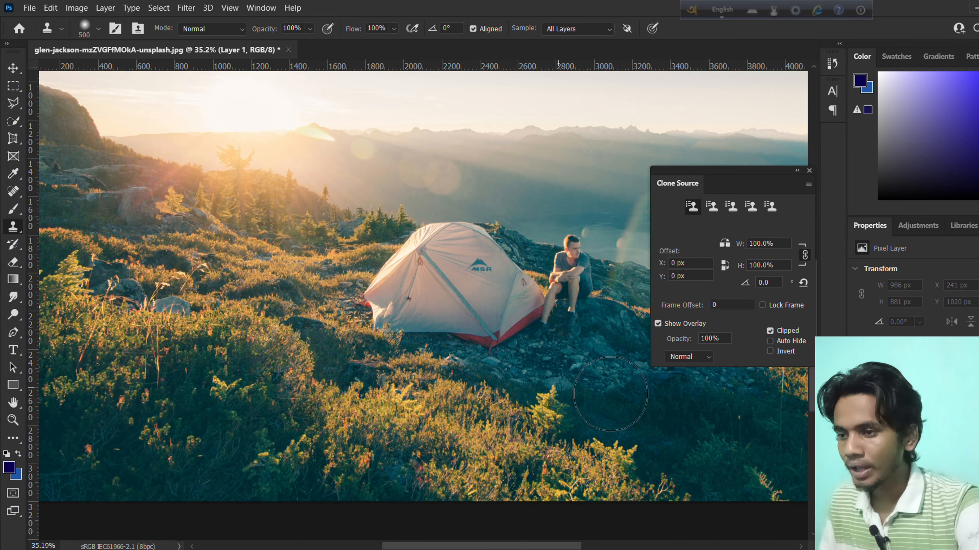
scroll(557, 406, up, 2)
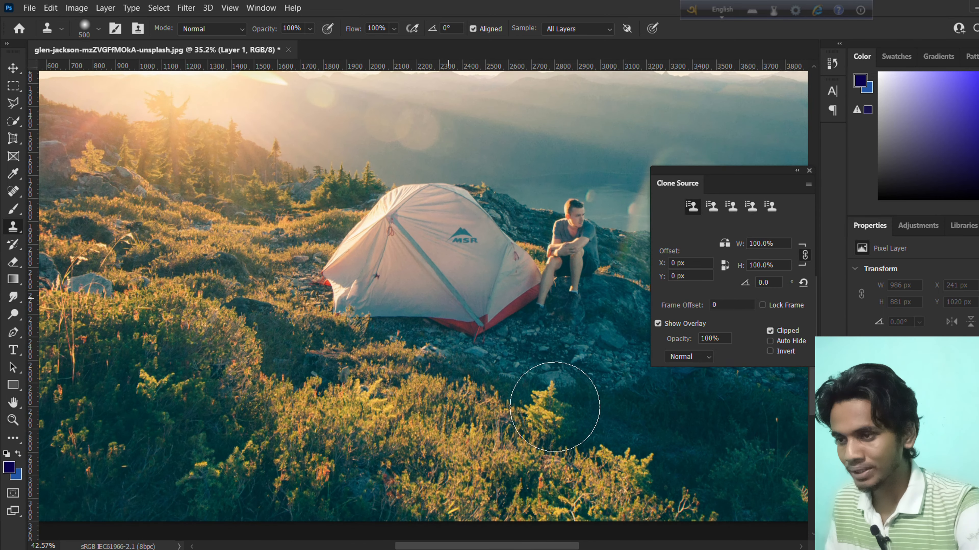
scroll(555, 407, up, 1)
key(bracketleft)
key(bracketleft)
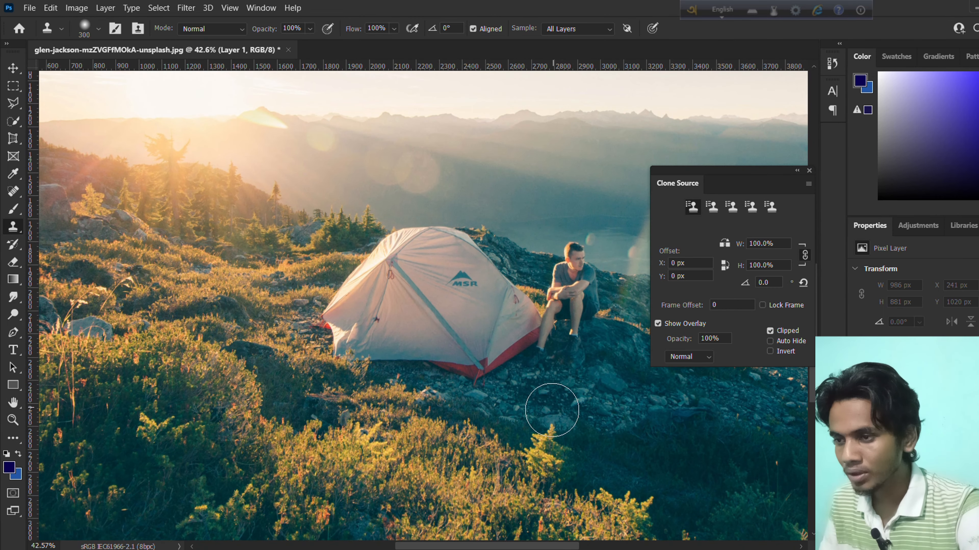
alt+click(549, 456)
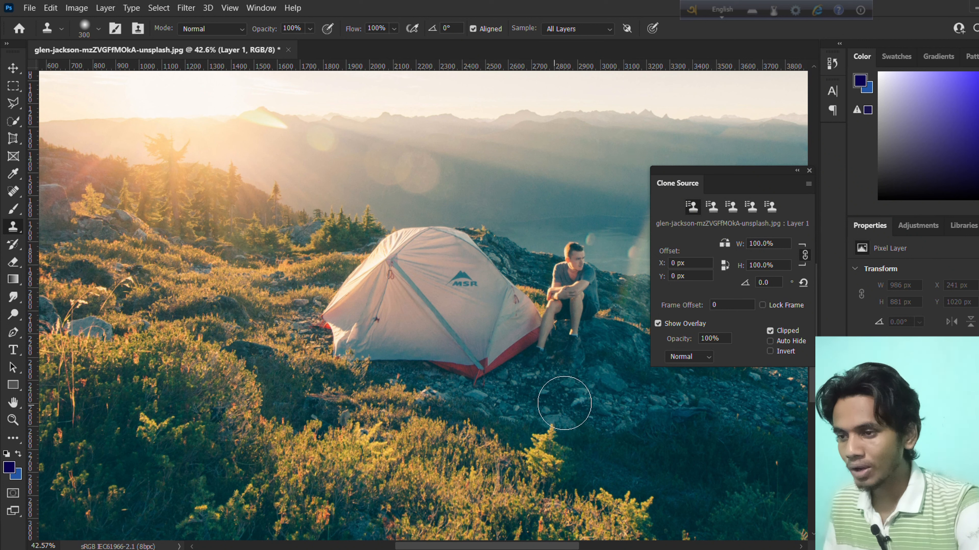
mouse_move(570, 411)
mouse_down()
mouse_move(589, 393)
mouse_move(563, 406)
mouse_move(475, 411)
mouse_move(475, 401)
mouse_move(485, 402)
mouse_move(462, 410)
mouse_move(482, 408)
mouse_up()
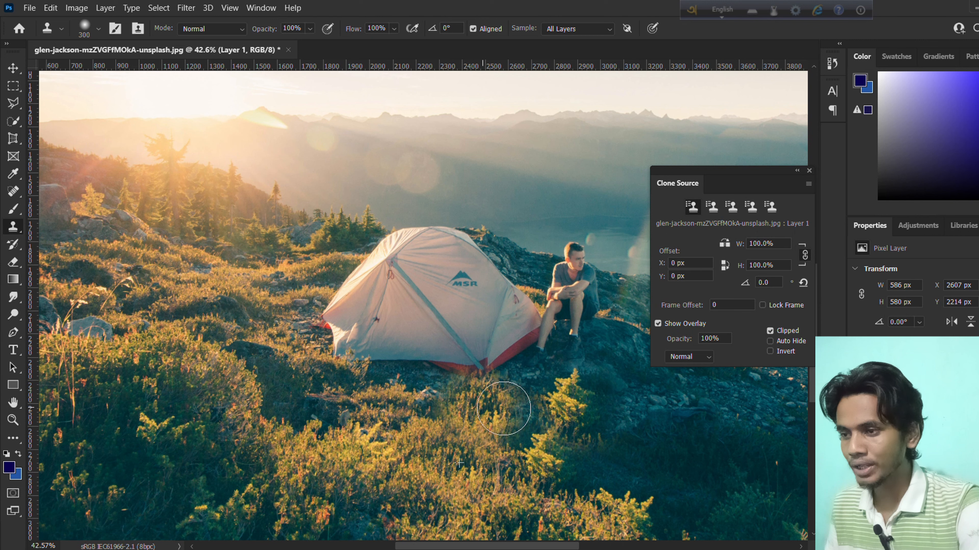
Activate the second clone source, set the brush to 600 px and sample the shrubs on the slope left of the tent.
click(711, 208)
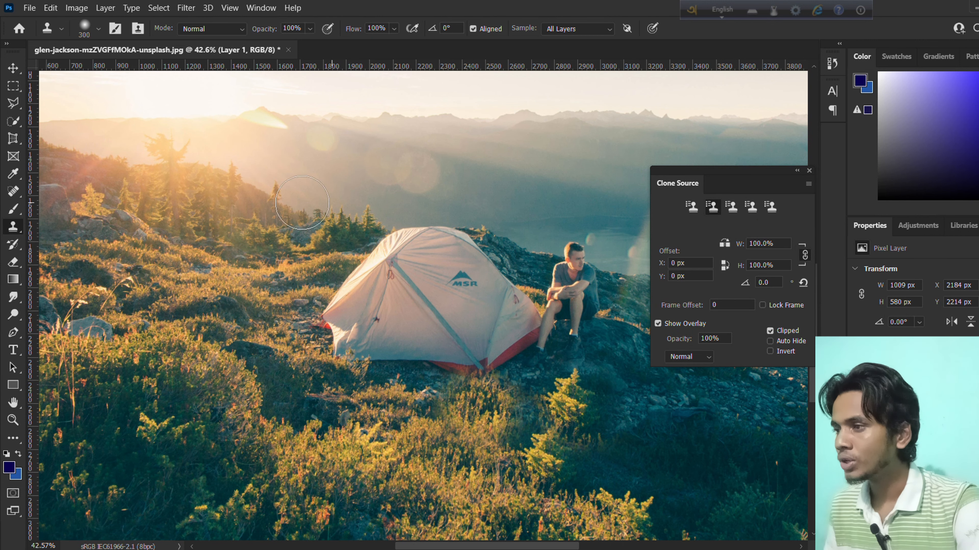
scroll(274, 393, down, 2)
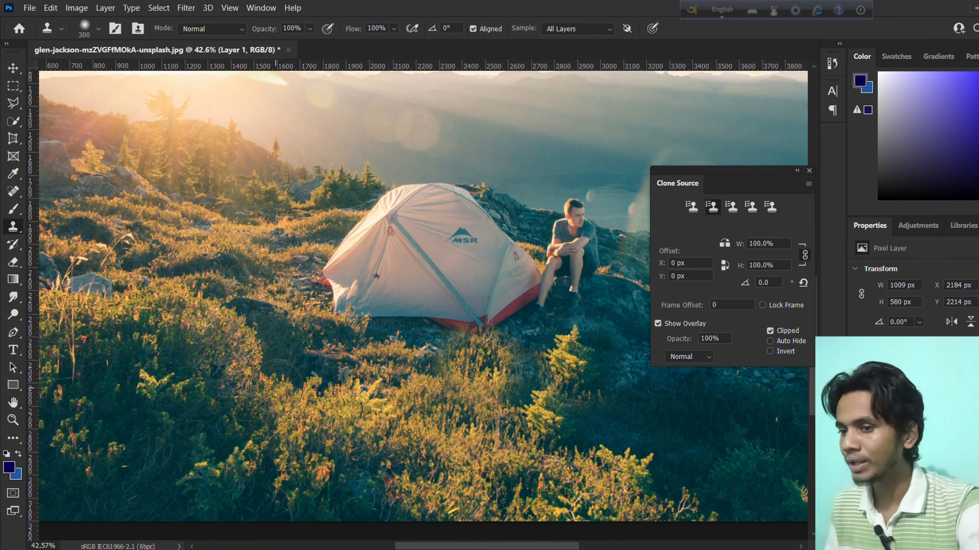
scroll(316, 394, up, 4)
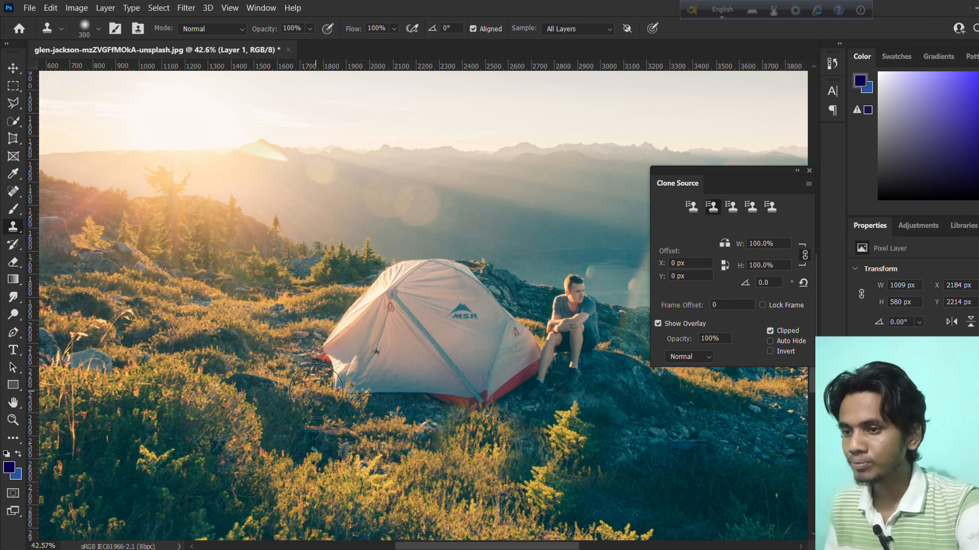
scroll(612, 390, down, 1)
scroll(612, 389, down, 4)
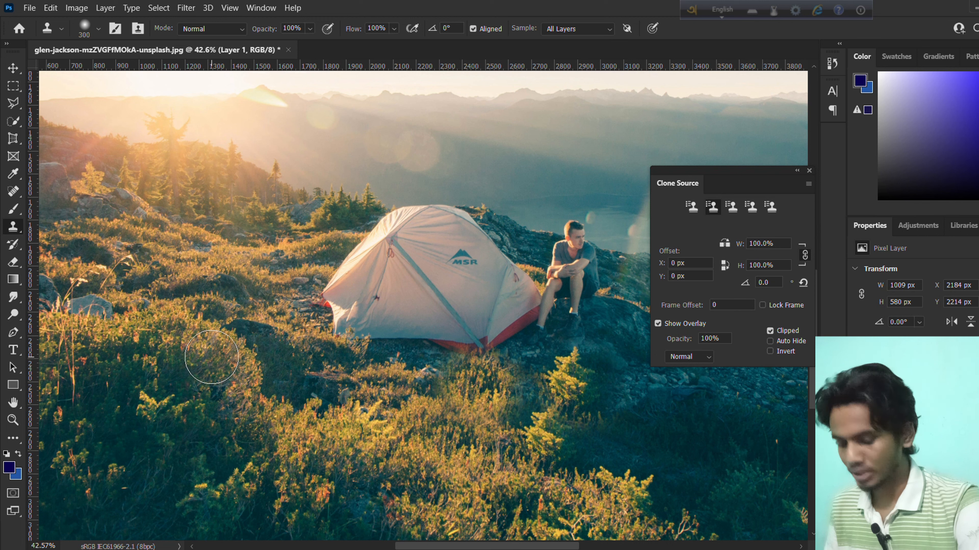
key(bracketright)
key(bracketright)
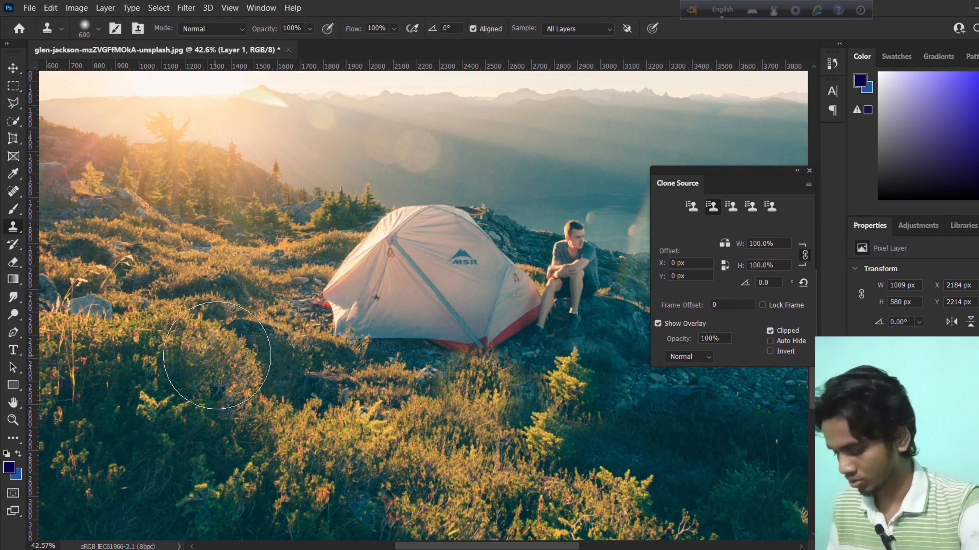
alt+click(219, 354)
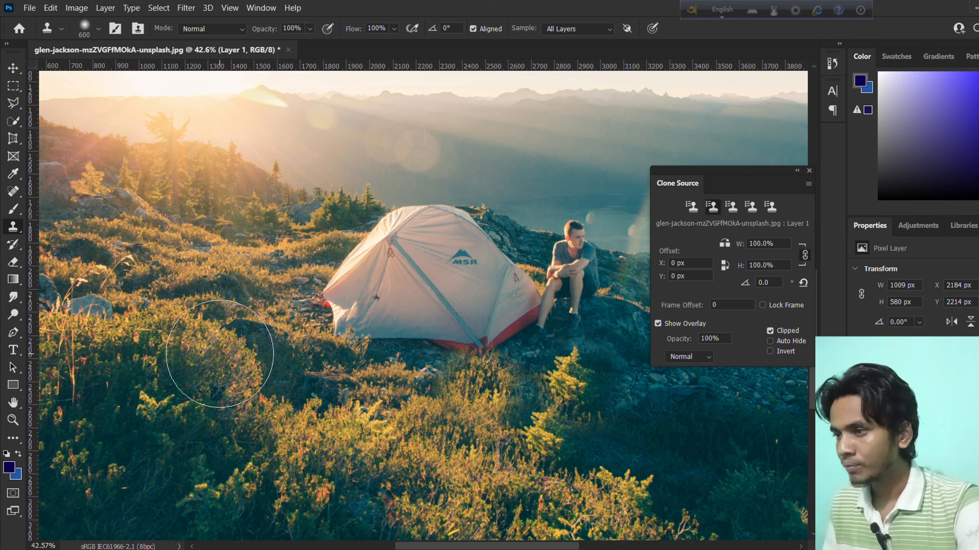
Undo the test dab on the dark ground and clone vegetation over the bare patches left of and below the tent.
click(672, 417)
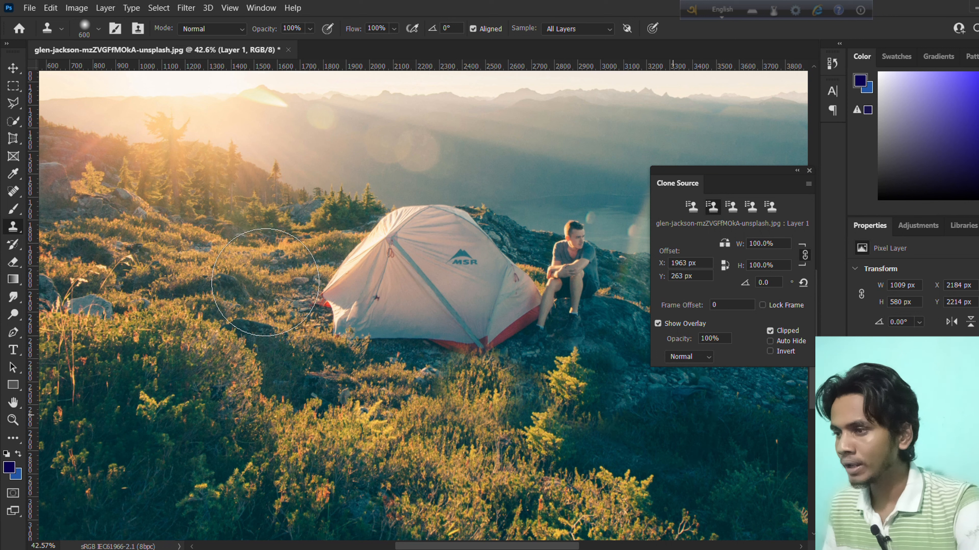
key(ctrl+z)
mouse_move(247, 283)
mouse_down()
mouse_move(232, 280)
mouse_move(252, 294)
mouse_move(294, 381)
mouse_move(281, 353)
mouse_move(312, 385)
mouse_move(434, 402)
mouse_up()
click(434, 402)
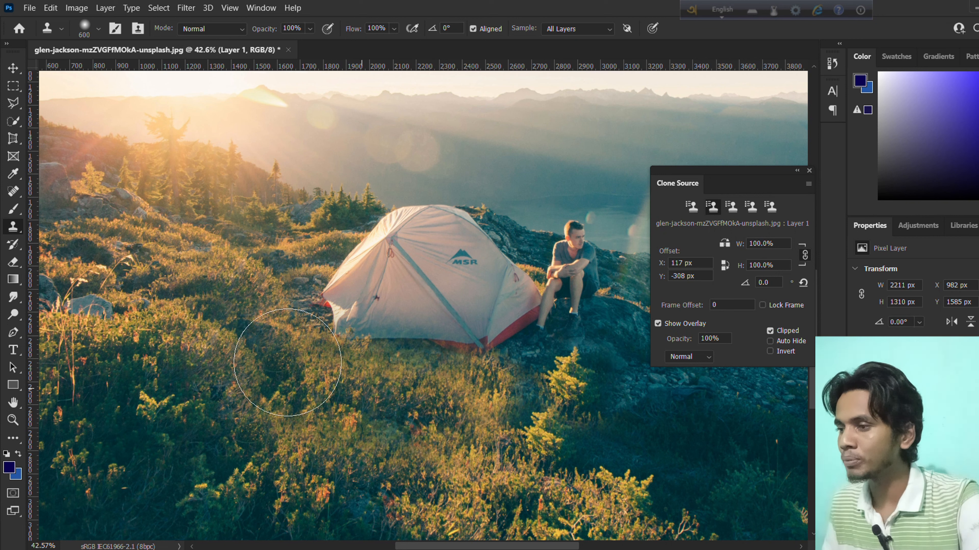
Undo the dab over the small yellow bush and clone golden shrubs onto the dark ground to its right.
click(563, 415)
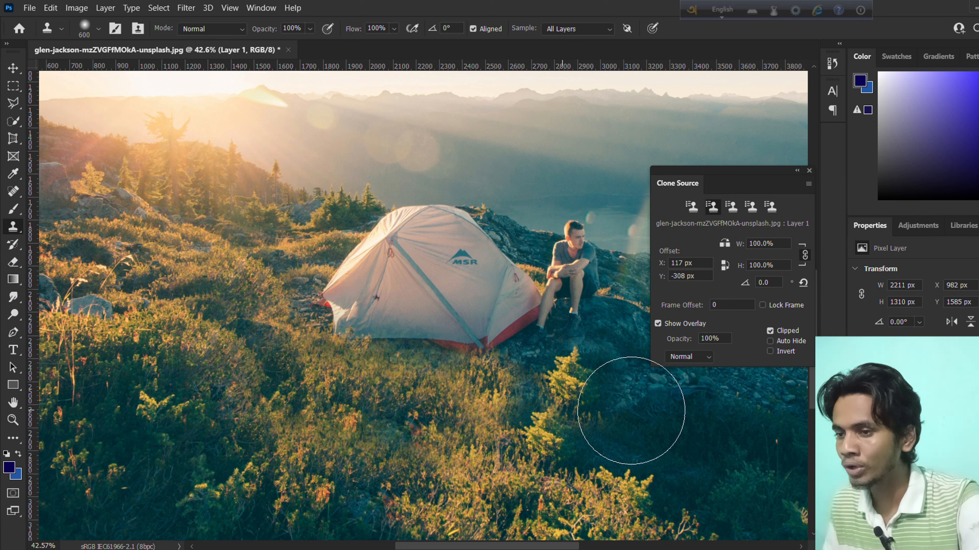
key(ctrl+z)
click(655, 431)
drag(654, 431, 642, 434)
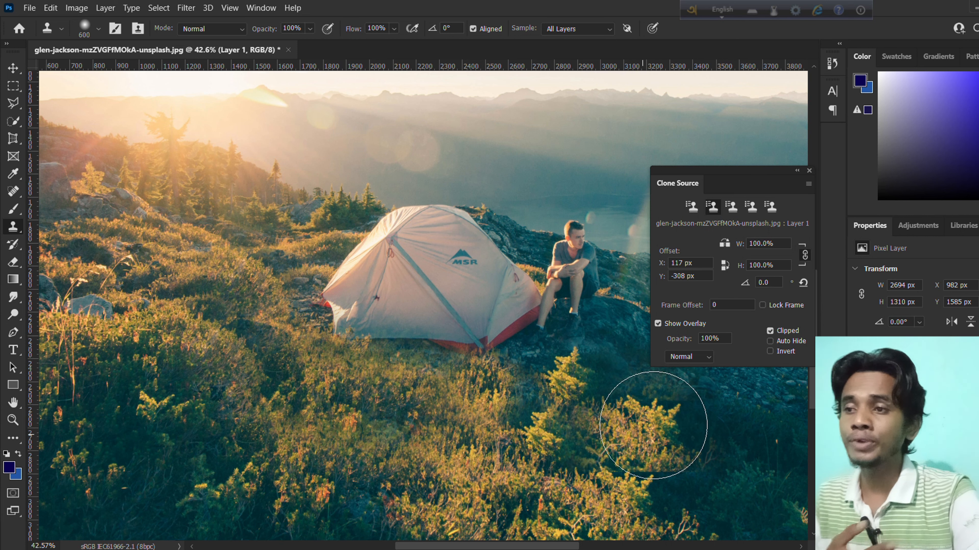
Switch back to the first clone source and clone foliage onto the dark lower-right ground and around the small yellow bush.
click(691, 206)
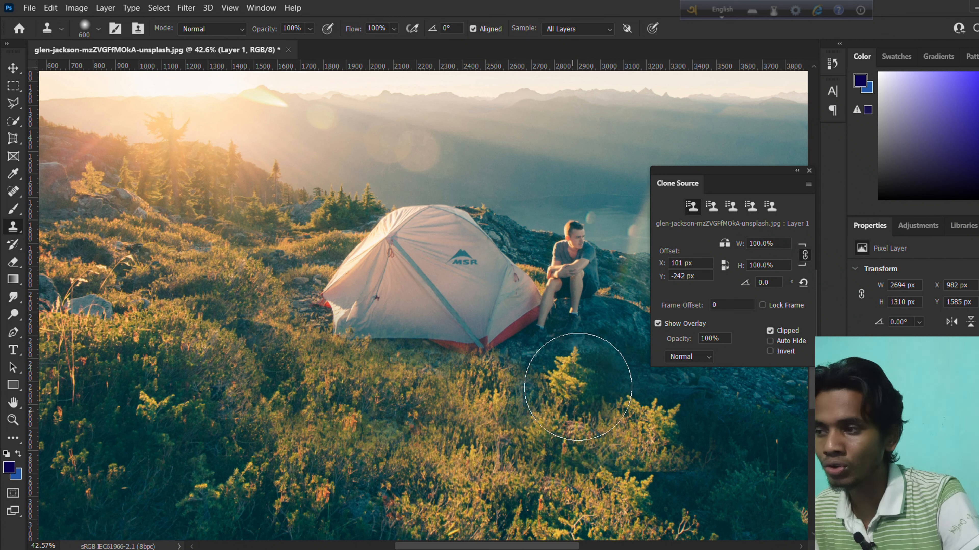
click(286, 286)
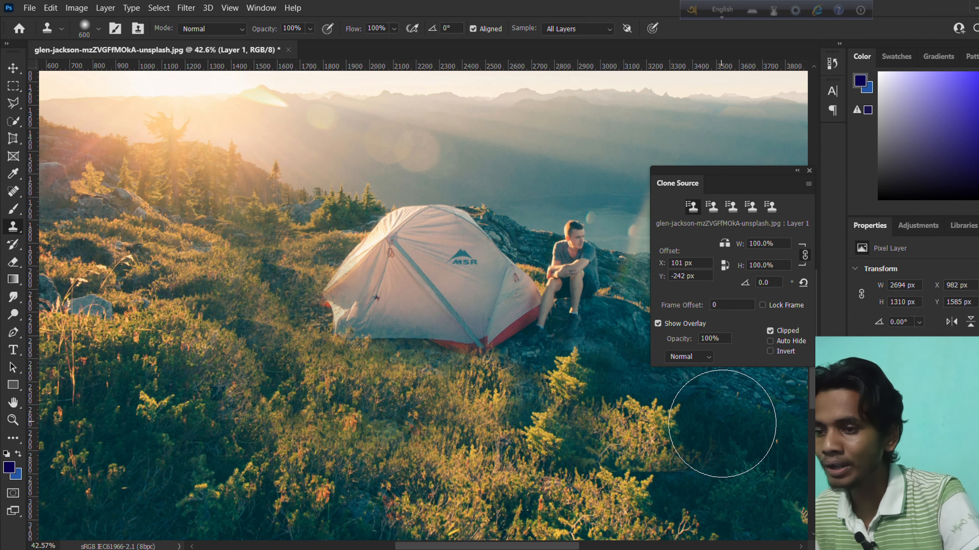
key(ctrl+z)
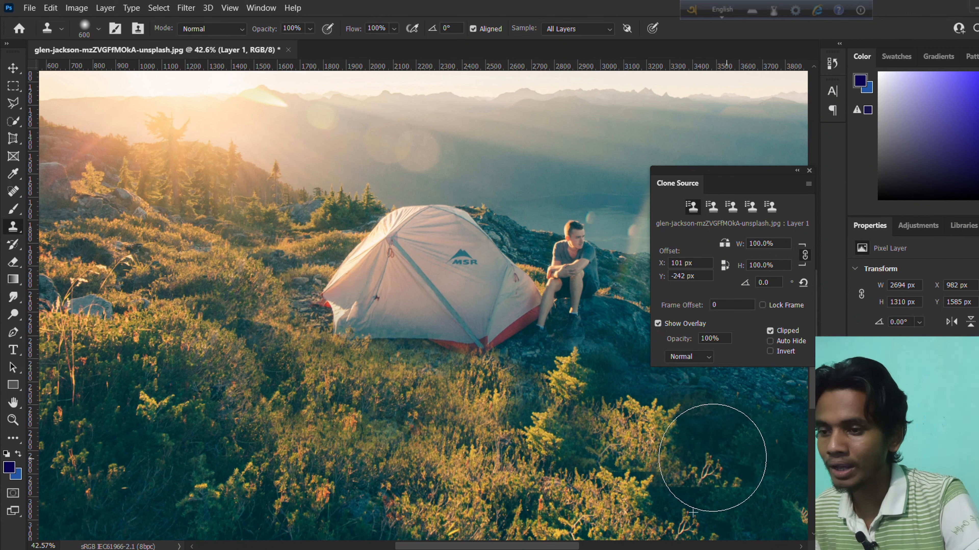
mouse_move(711, 483)
mouse_down()
mouse_move(719, 492)
mouse_move(684, 487)
mouse_up()
click(564, 440)
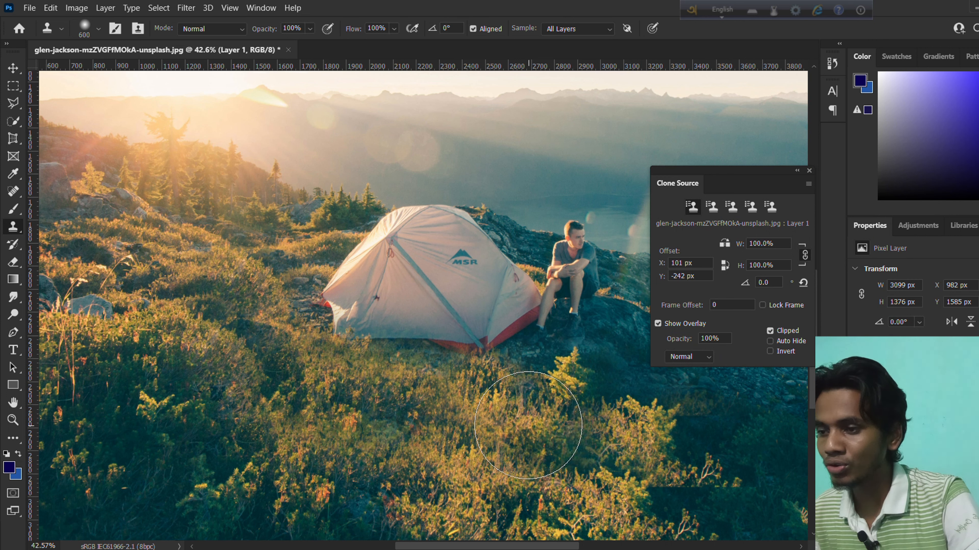